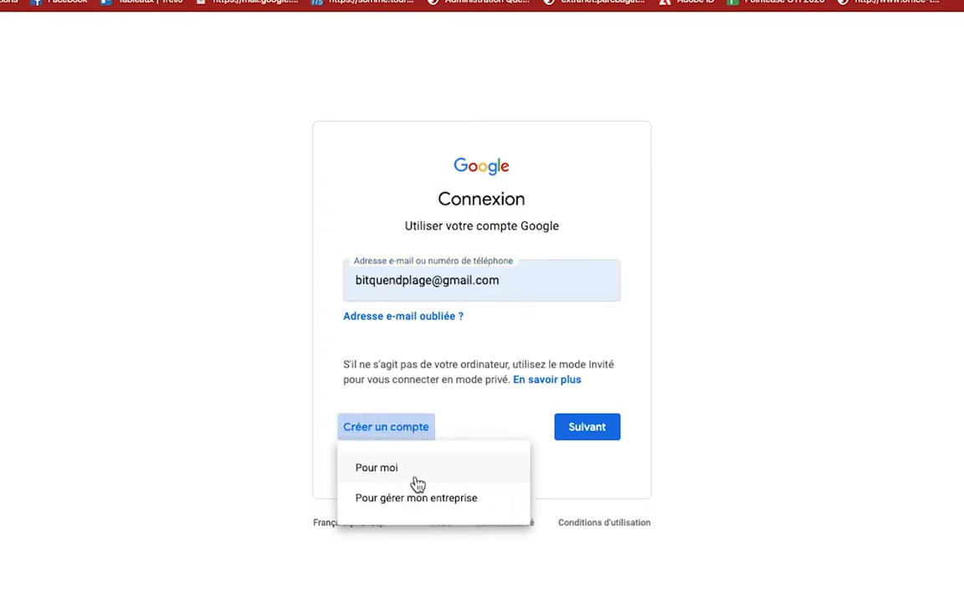
Choose a personal account and enter the first and last name
{"action": "left_click", "coordinate": [417, 480]}
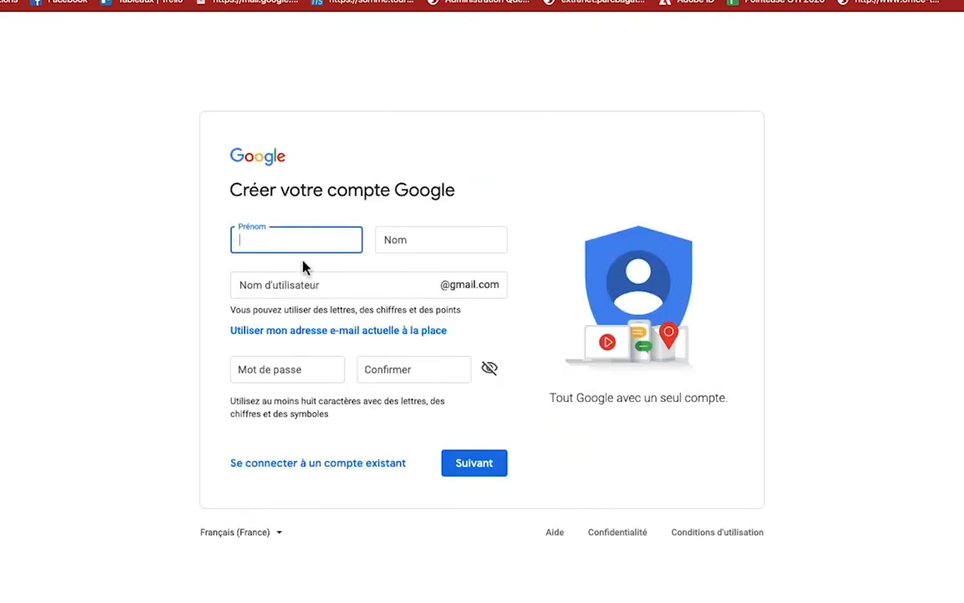
{"action": "type", "text": "Pierre"}
{"action": "left_click", "coordinate": [429, 238]}
{"action": "type", "text": "H"}
Enter a restaurant-based username and the account password, then submit the form
{"action": "left_click", "coordinate": [366, 287]}
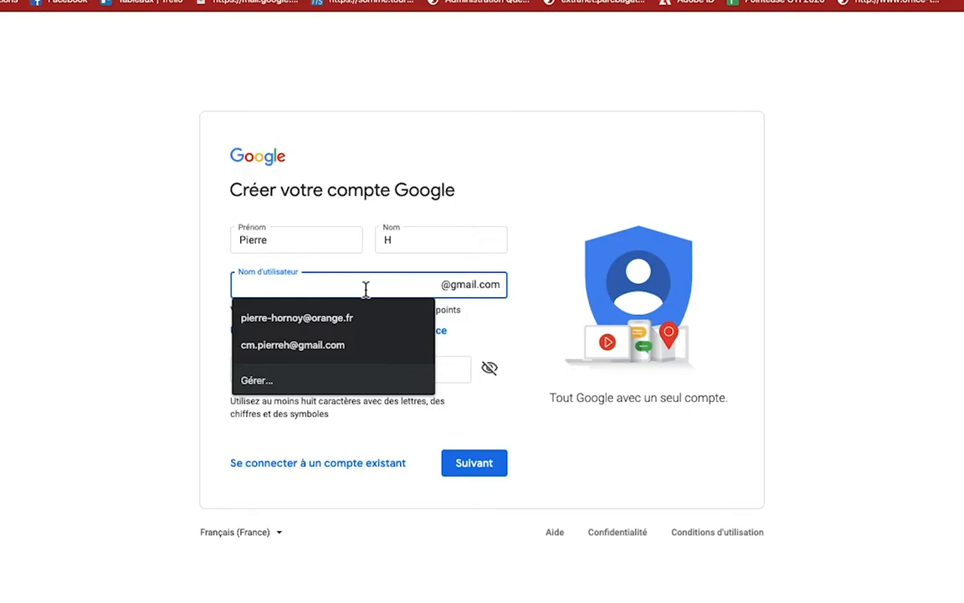
{"action": "type", "text": "Restaur"}
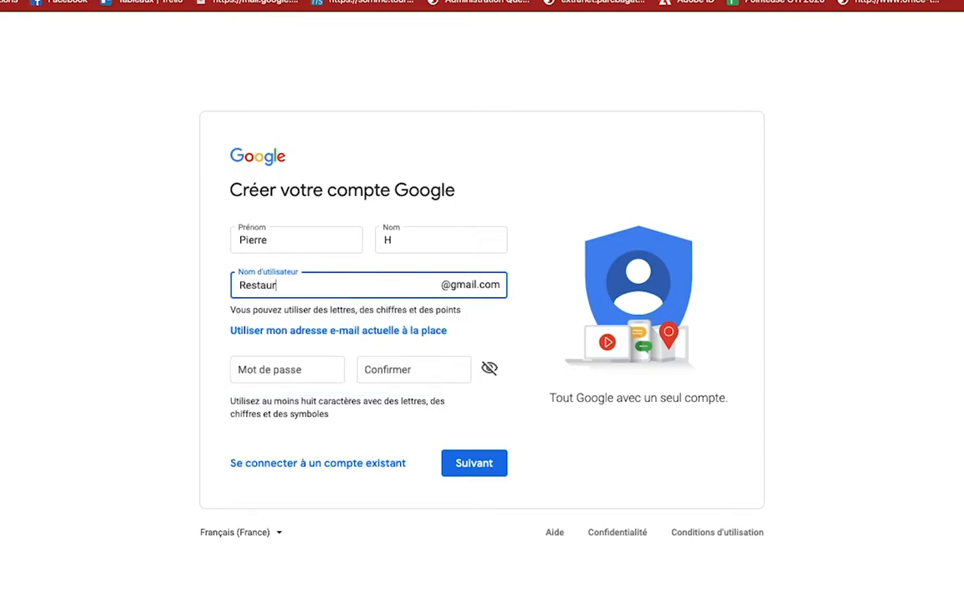
{"action": "type", "text": "antFrist"}
{"action": "type", "text": "terie"}
{"action": "key", "text": "BackSpace"}
{"action": "key", "text": "BackSpace"}
{"action": "key", "text": "BackSpace"}
{"action": "type", "text": "LaFriteduNord"}
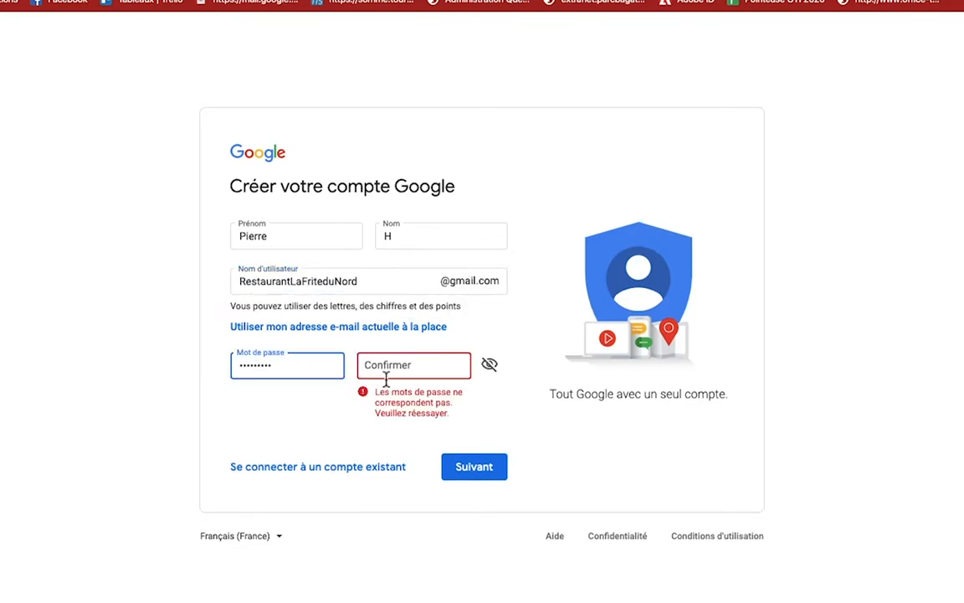
{"action": "left_click", "coordinate": [402, 377]}
{"action": "type", "text": "p"}
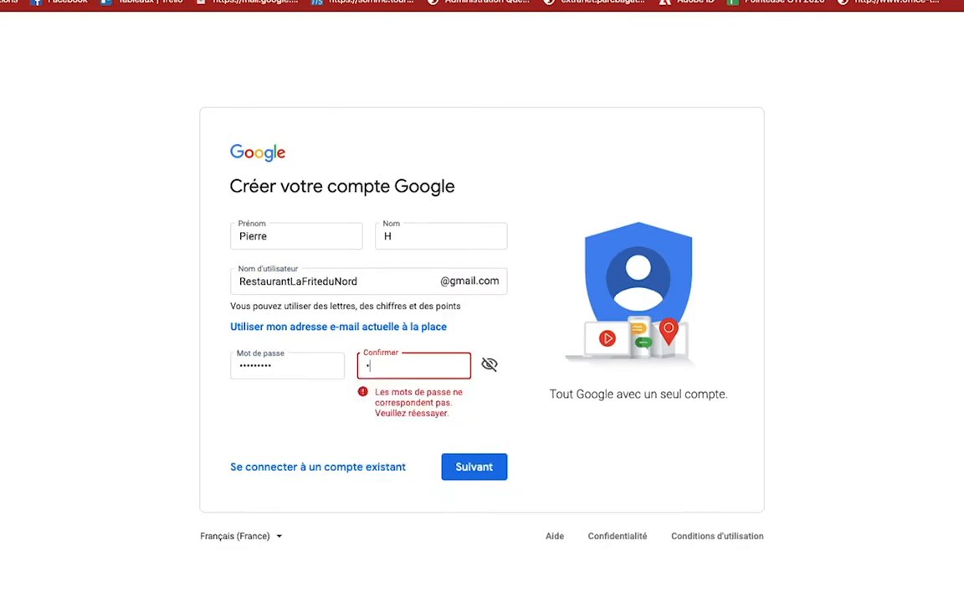
{"action": "type", "text": "•••"}
{"action": "left_click", "coordinate": [487, 468]}
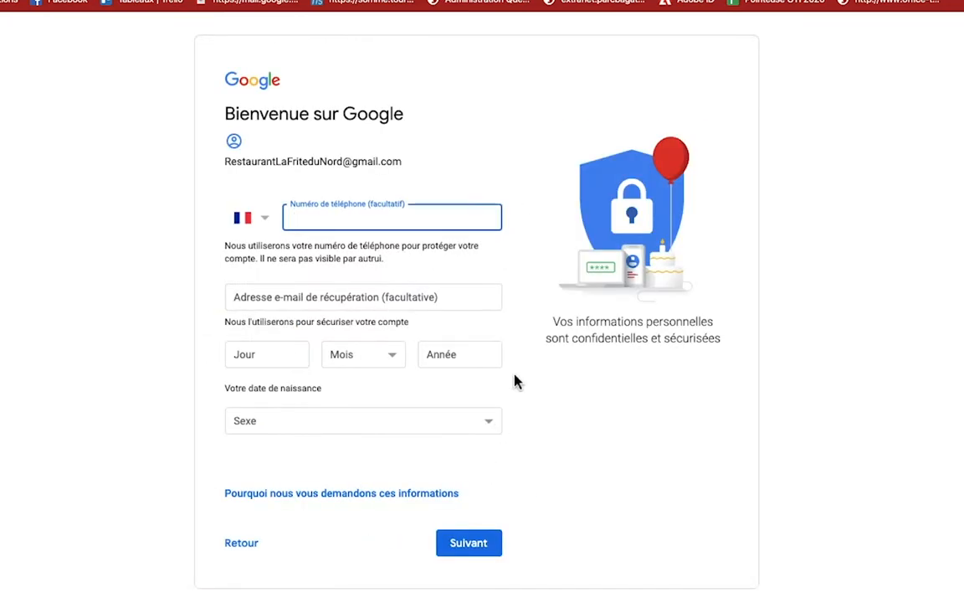
Enter 07 as the day of birth
{"action": "left_click", "coordinate": [463, 298]}
{"action": "left_click", "coordinate": [627, 442]}
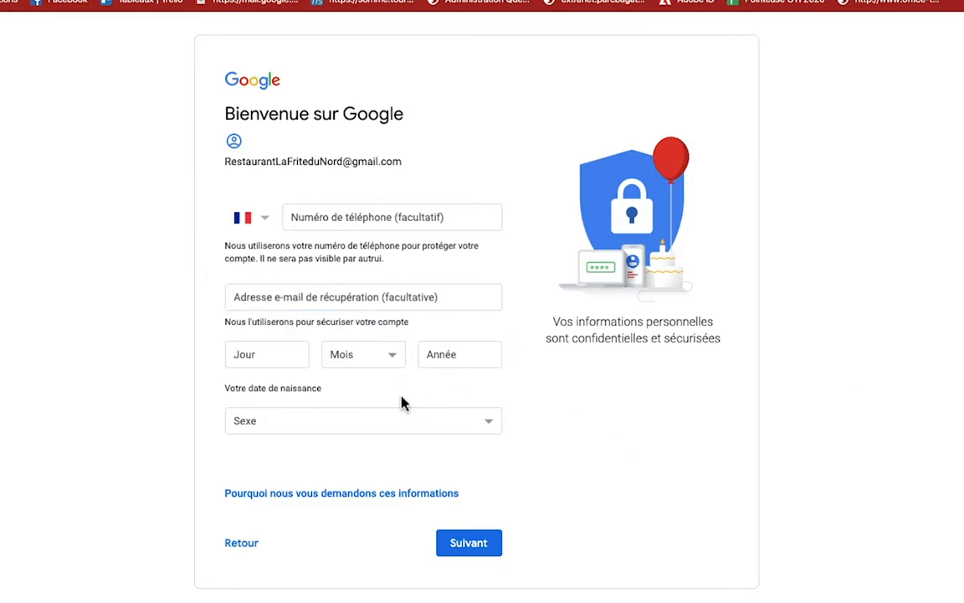
{"action": "left_click", "coordinate": [284, 361]}
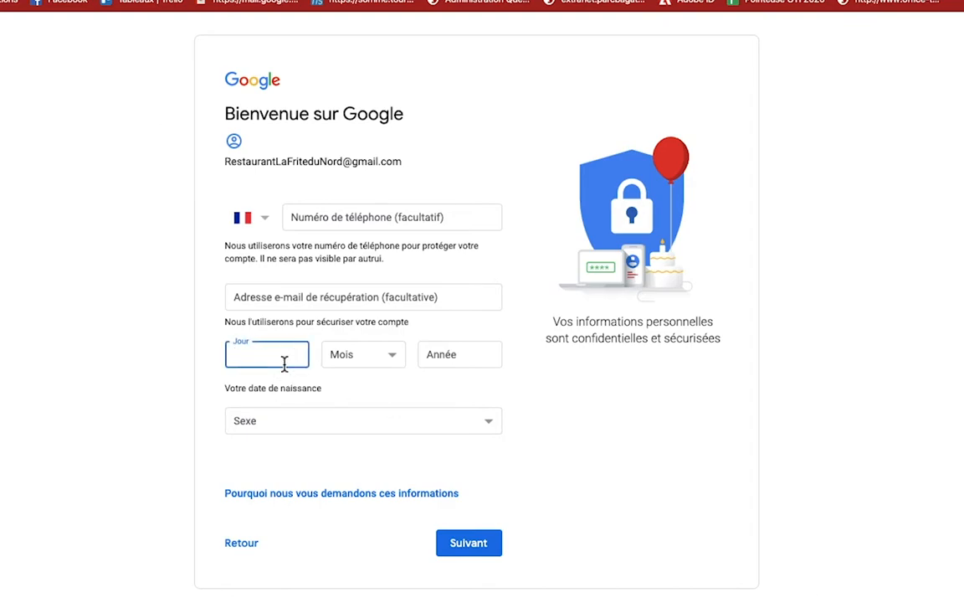
{"action": "type", "text": "06"}
{"action": "key", "text": "BackSpace"}
{"action": "type", "text": "7"}
Set birth month Septembre, year 1997 and gender Homme, then submit
{"action": "left_click", "coordinate": [378, 356]}
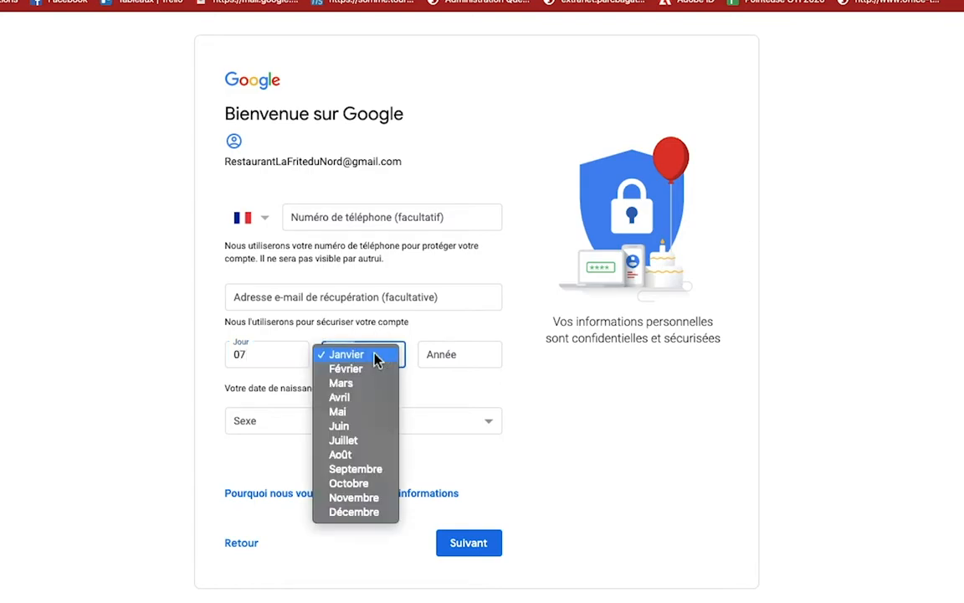
{"action": "left_click", "coordinate": [369, 469]}
{"action": "left_click", "coordinate": [473, 355]}
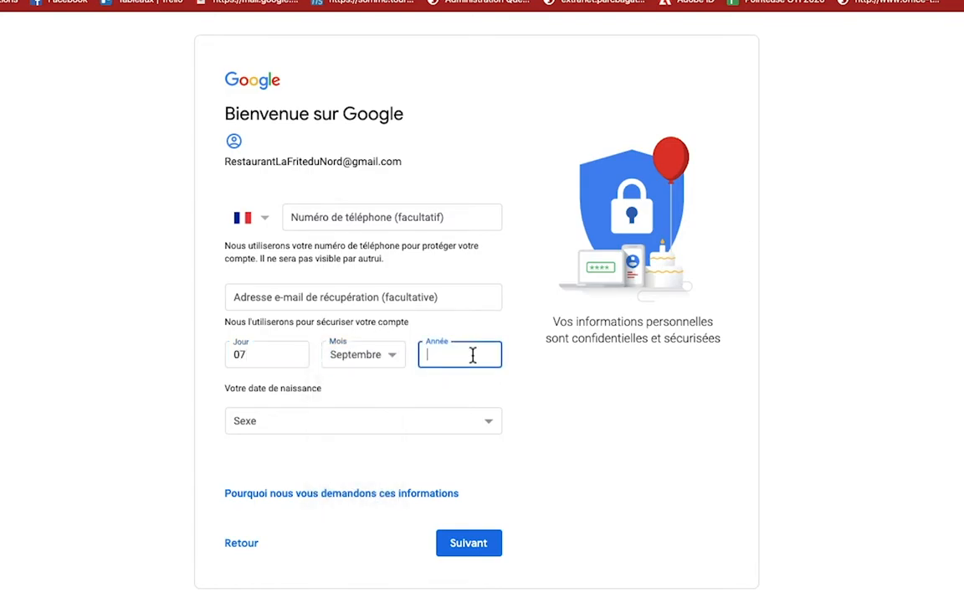
{"action": "type", "text": "1997"}
{"action": "left_click", "coordinate": [470, 419]}
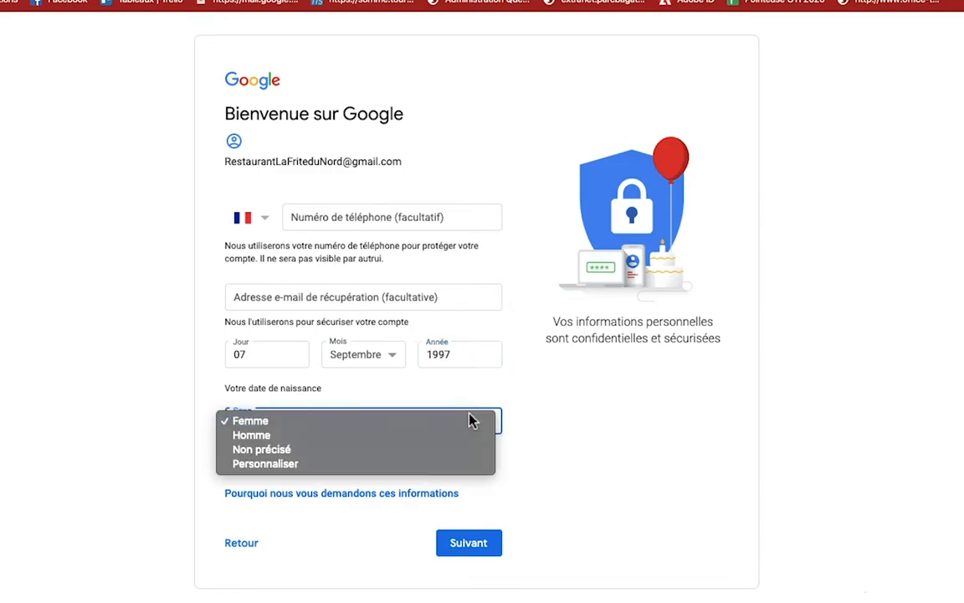
{"action": "left_click", "coordinate": [377, 434]}
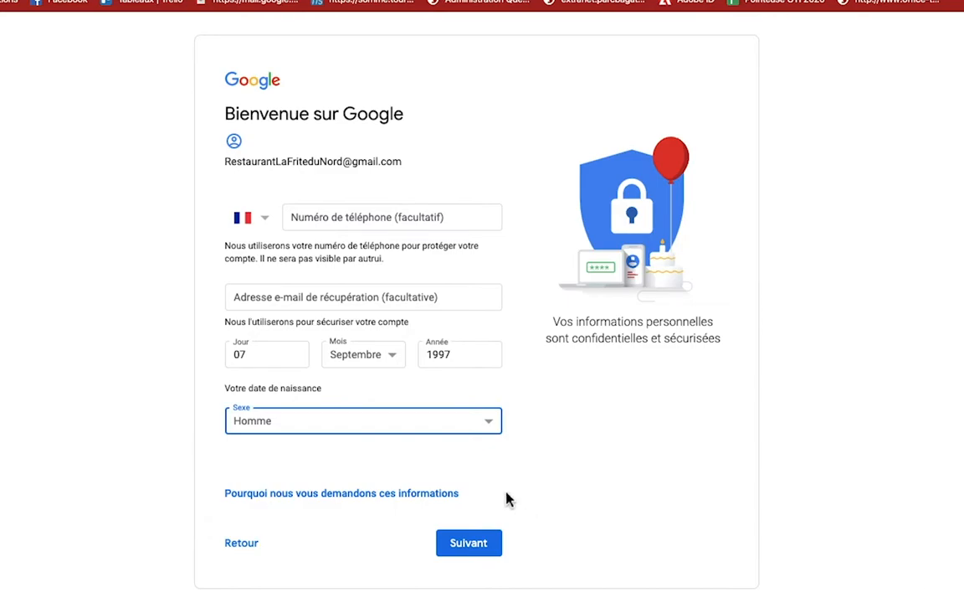
{"action": "left_click", "coordinate": [484, 545]}
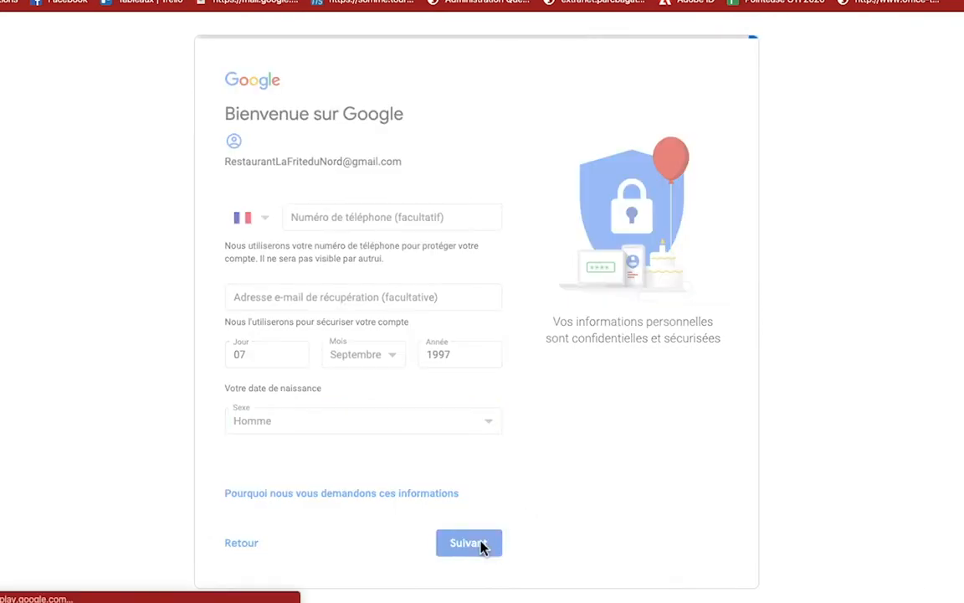
Accept the terms of use and personal-data processing, create the account and confirm the notice
{"action": "scroll", "coordinate": [481, 546], "scroll_direction": "down", "scroll_amount": 5}
{"action": "scroll", "coordinate": [482, 548], "scroll_direction": "down", "scroll_amount": 6}
{"action": "left_click", "coordinate": [234, 385]}
{"action": "left_click", "coordinate": [441, 514]}
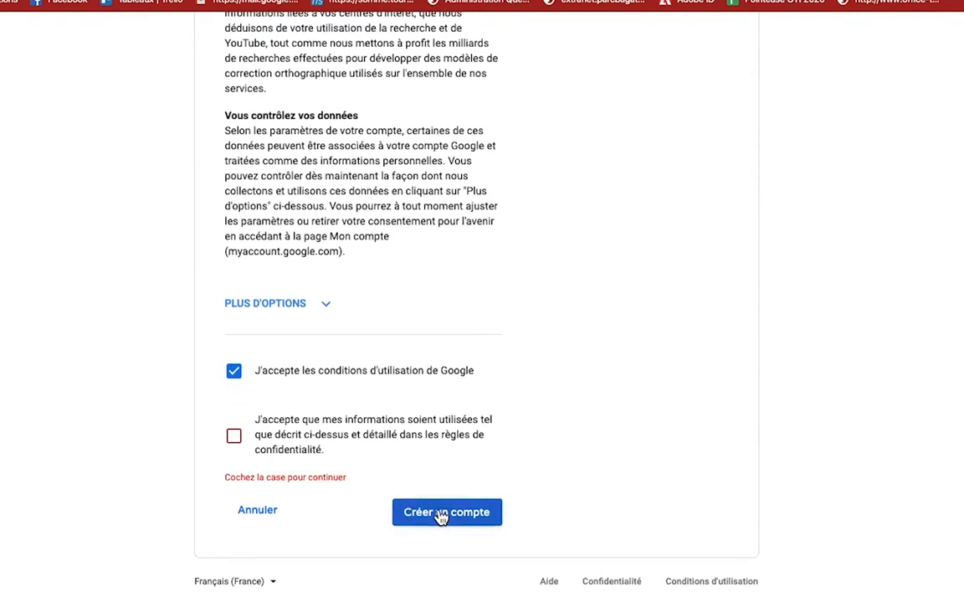
{"action": "left_click", "coordinate": [234, 448]}
{"action": "left_click", "coordinate": [432, 515]}
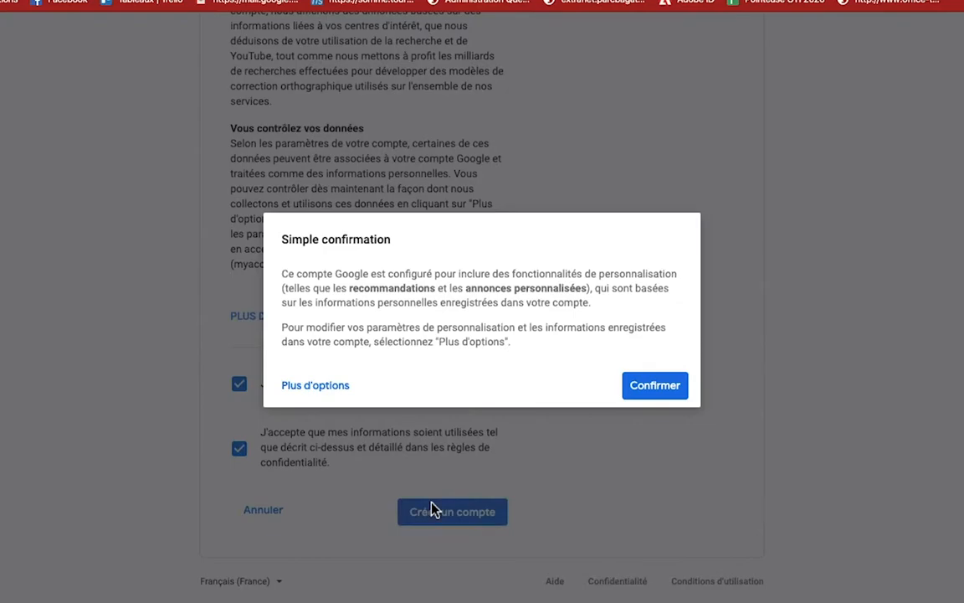
{"action": "left_click", "coordinate": [649, 392]}
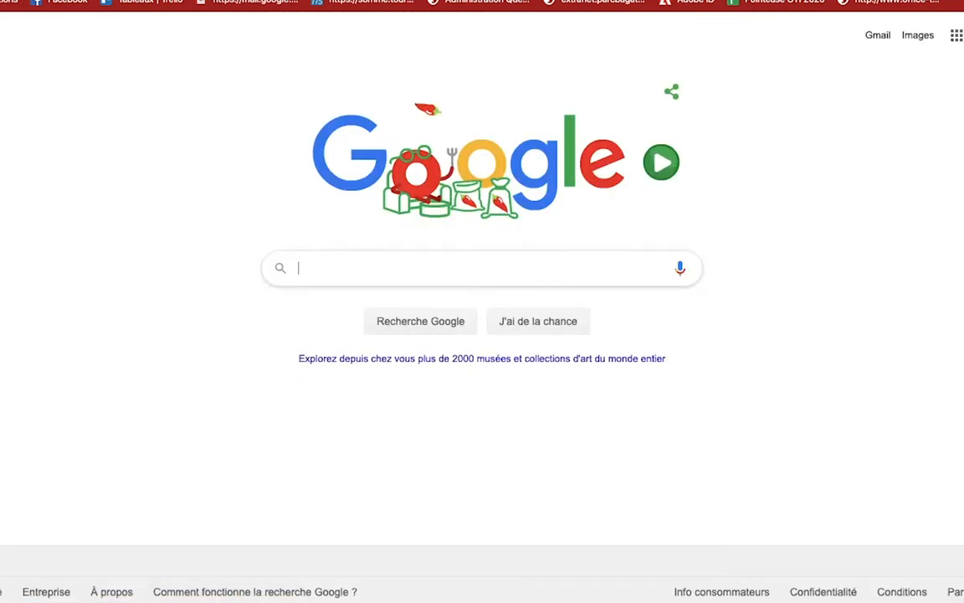
Search Google for 'google business', open Google My Business and sign in
{"action": "left_click", "coordinate": [963, 35]}
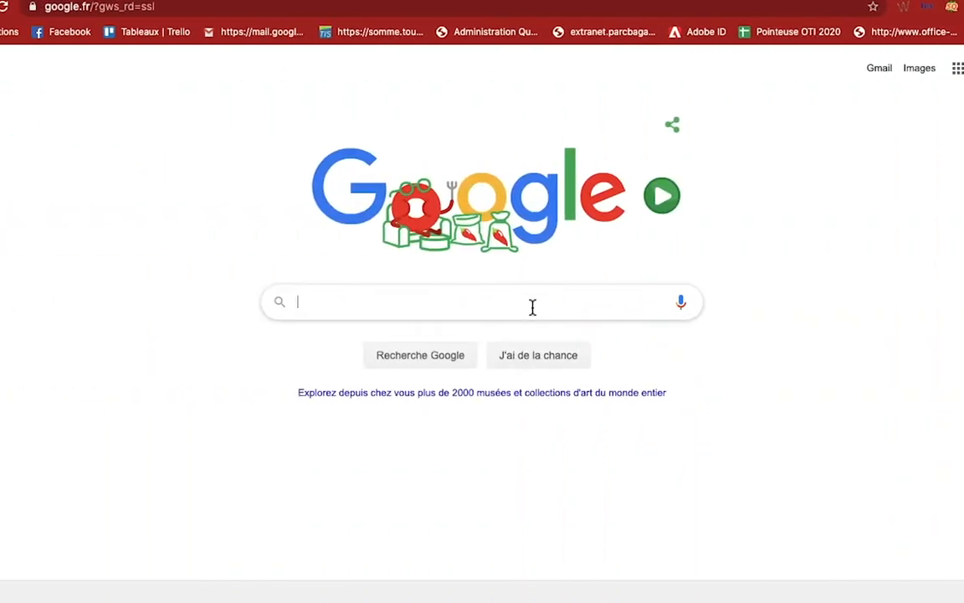
{"action": "type", "text": "g"}
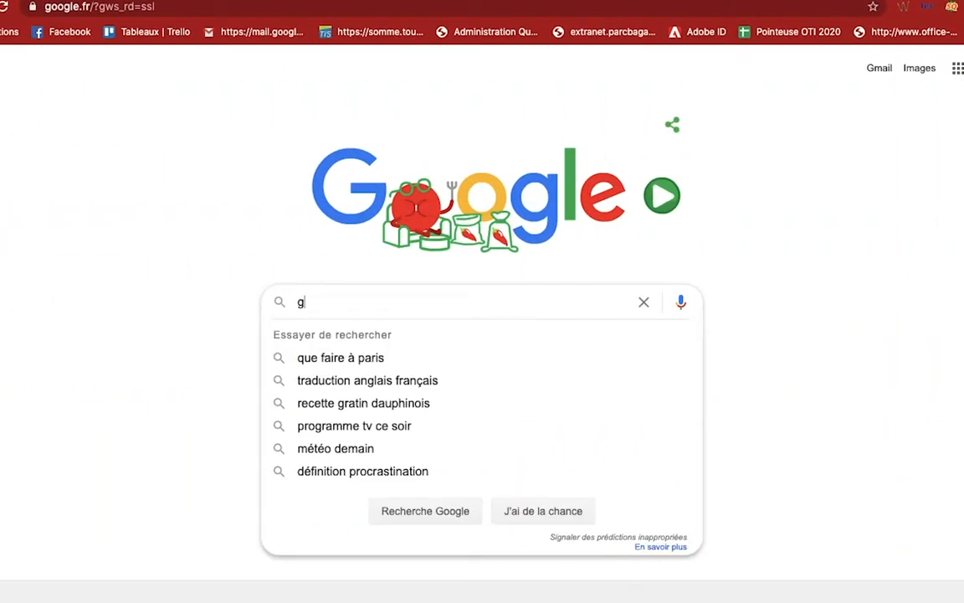
{"action": "type", "text": "oogle business"}
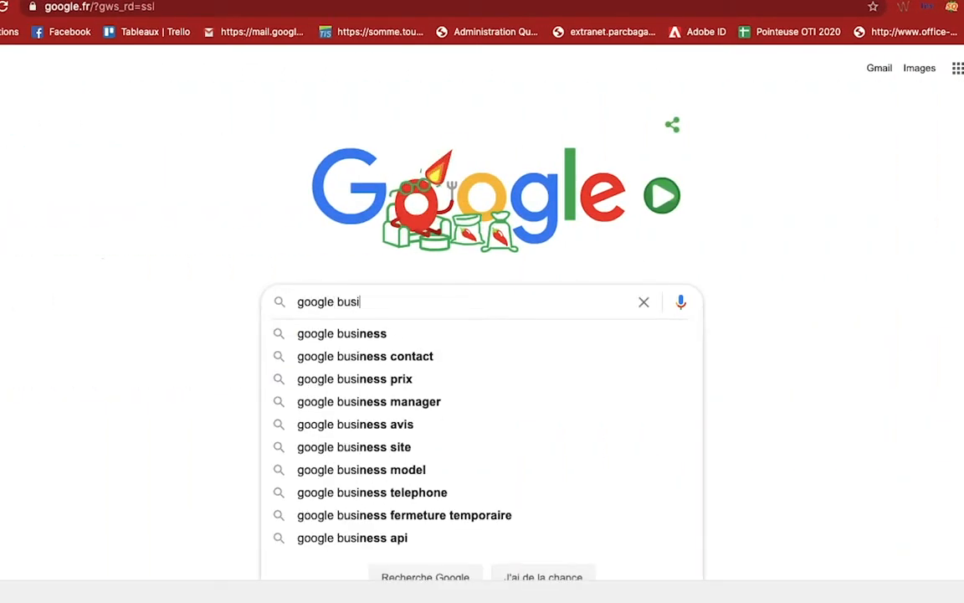
{"action": "key", "text": "Return"}
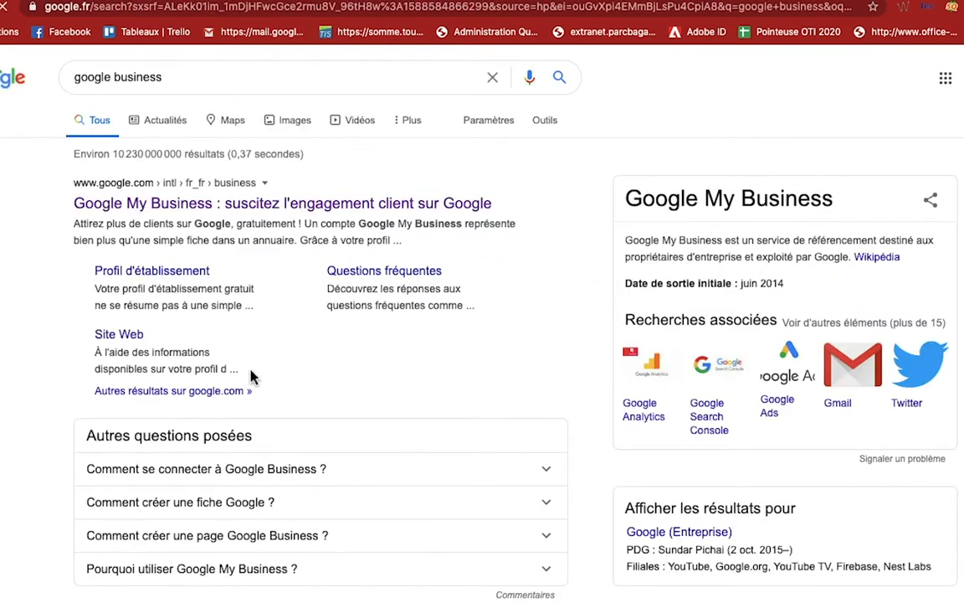
{"action": "left_click", "coordinate": [384, 205]}
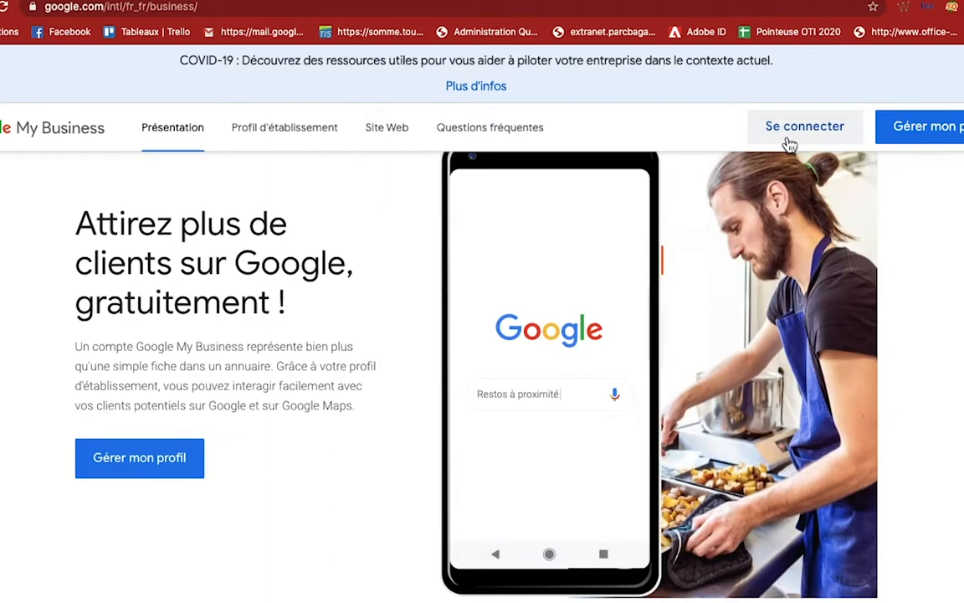
{"action": "left_click", "coordinate": [790, 143]}
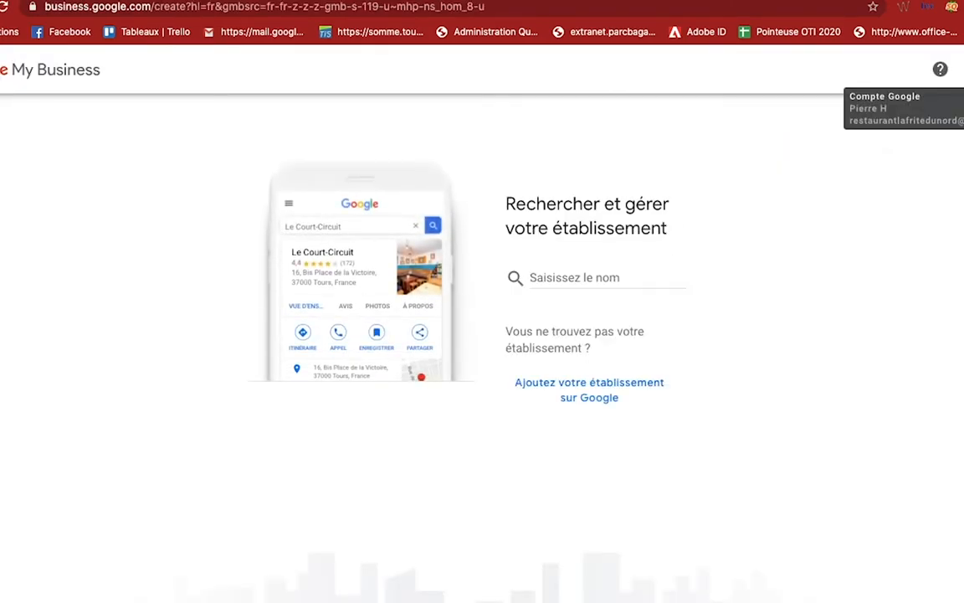
Search for 'La frite du nord' and select the La Frite du Nord au Sud listing
{"action": "left_click", "coordinate": [645, 283]}
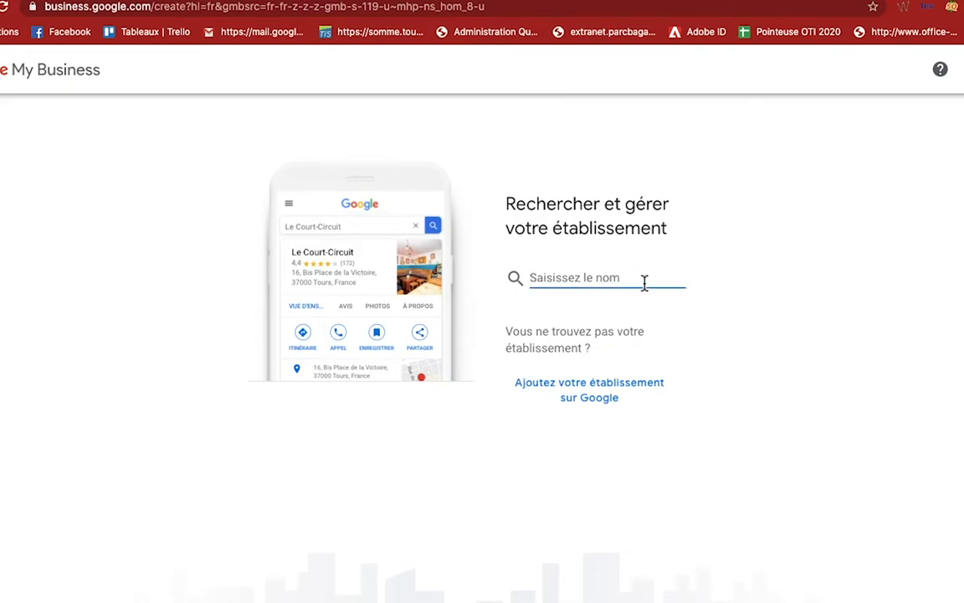
{"action": "type", "text": "La fr"}
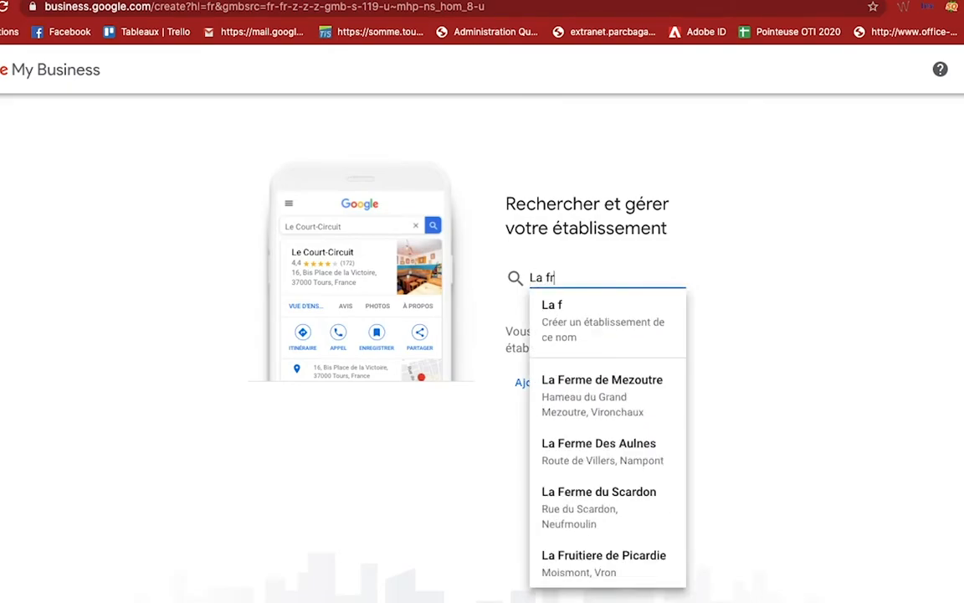
{"action": "type", "text": "ite du nord"}
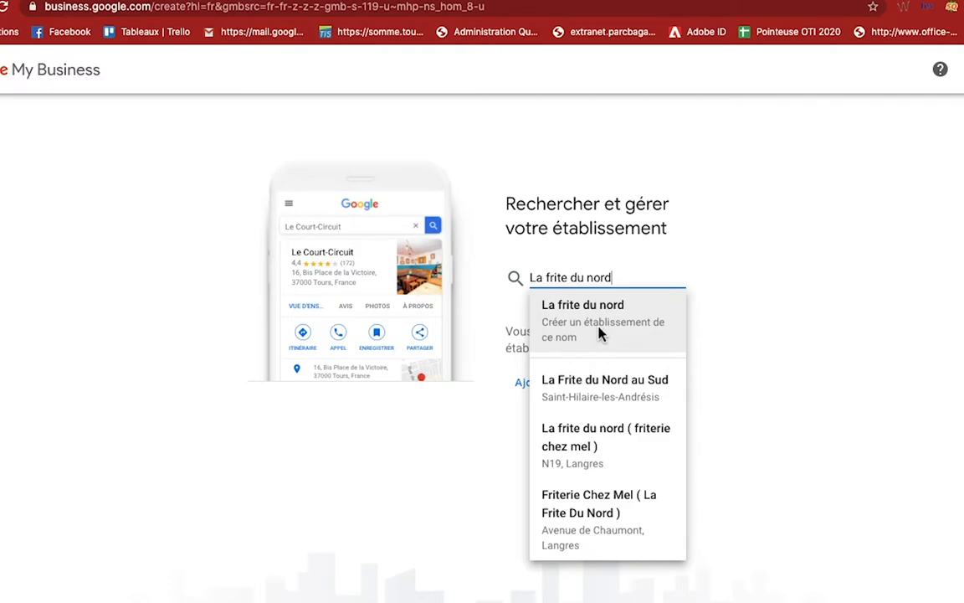
{"action": "left_click", "coordinate": [620, 391]}
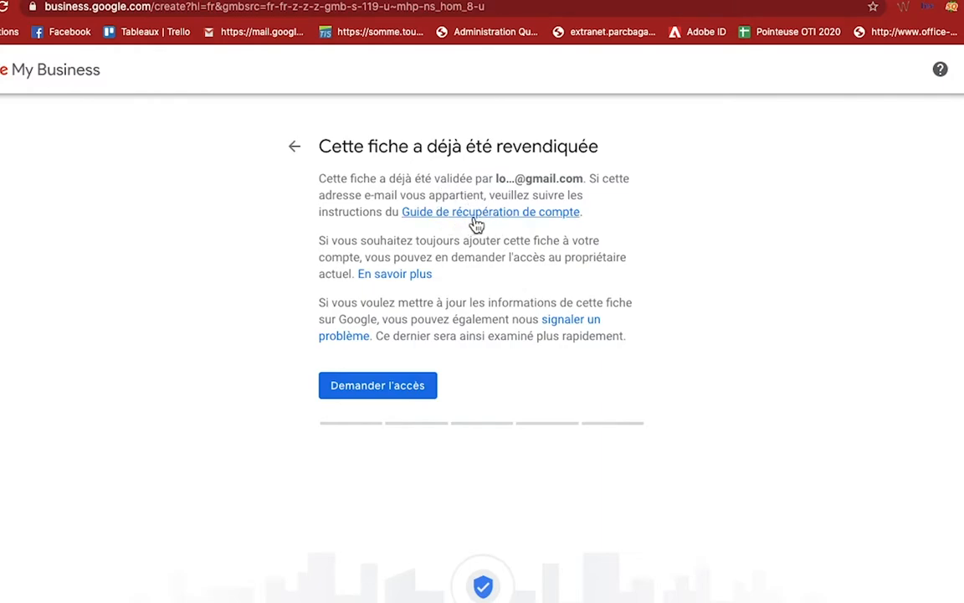
Search 'La frite du nord' again and create a new business with that name
{"action": "left_click", "coordinate": [294, 147]}
{"action": "left_click", "coordinate": [533, 279]}
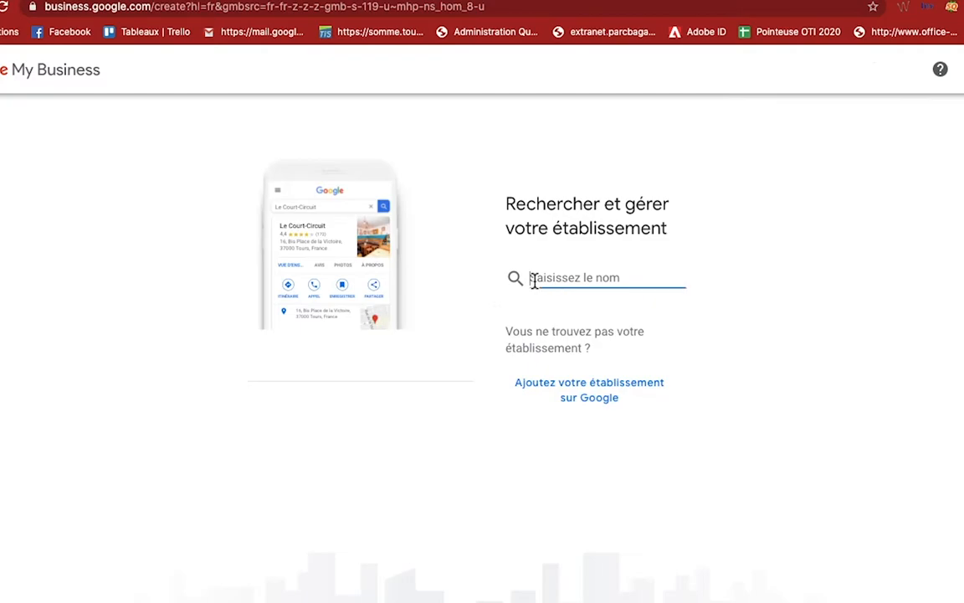
{"action": "type", "text": "La fri"}
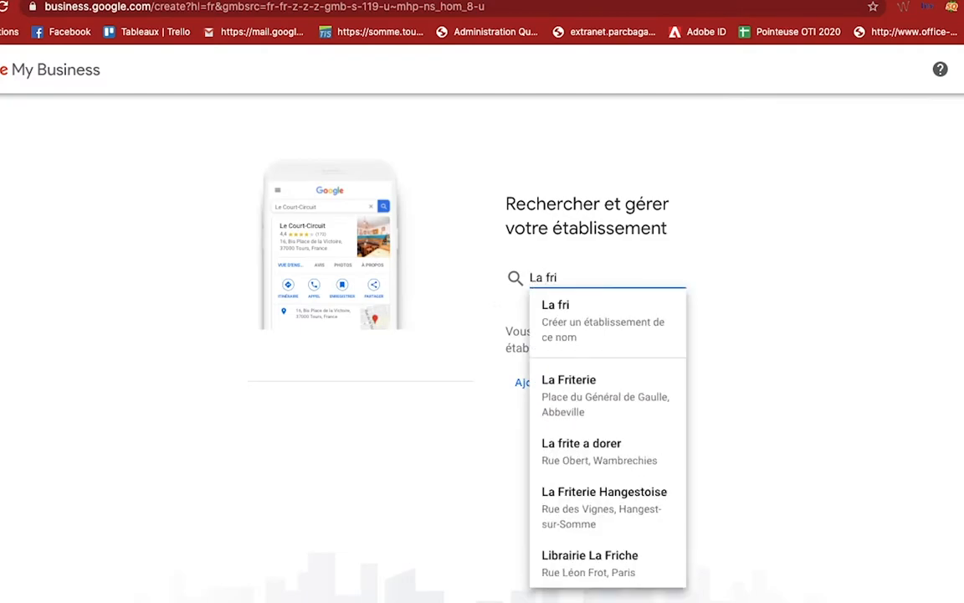
{"action": "type", "text": "te "}
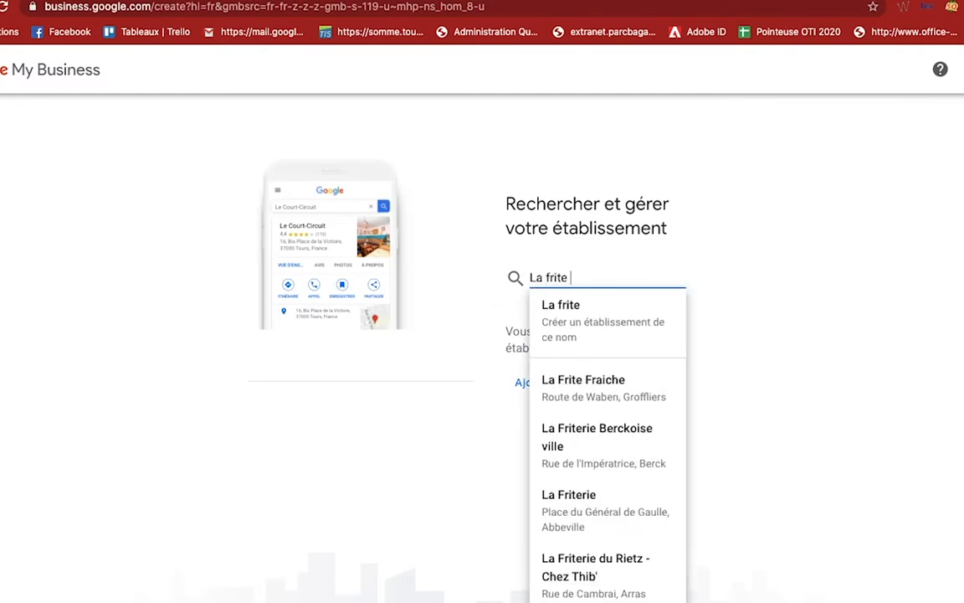
{"action": "type", "text": "du nord"}
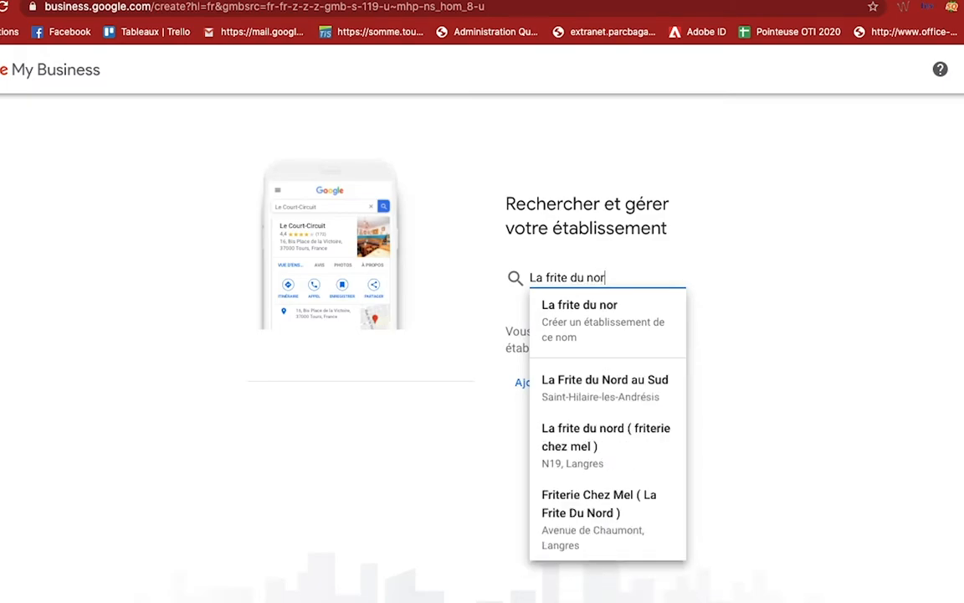
{"action": "left_click", "coordinate": [593, 336]}
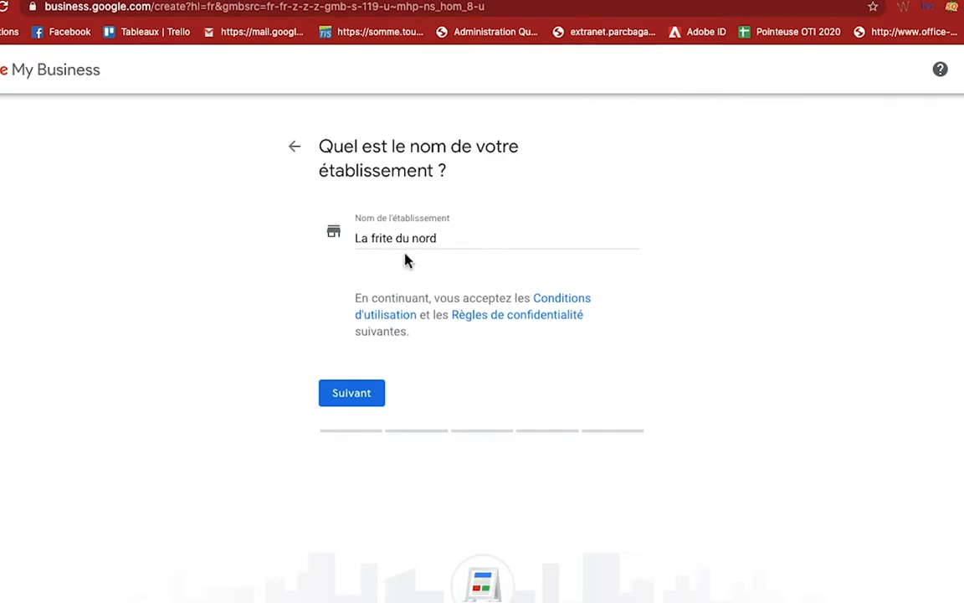
Change the business name to 'Restaurant La Frite du nord' and continue
{"action": "left_click", "coordinate": [357, 242]}
{"action": "type", "text": "Restaut"}
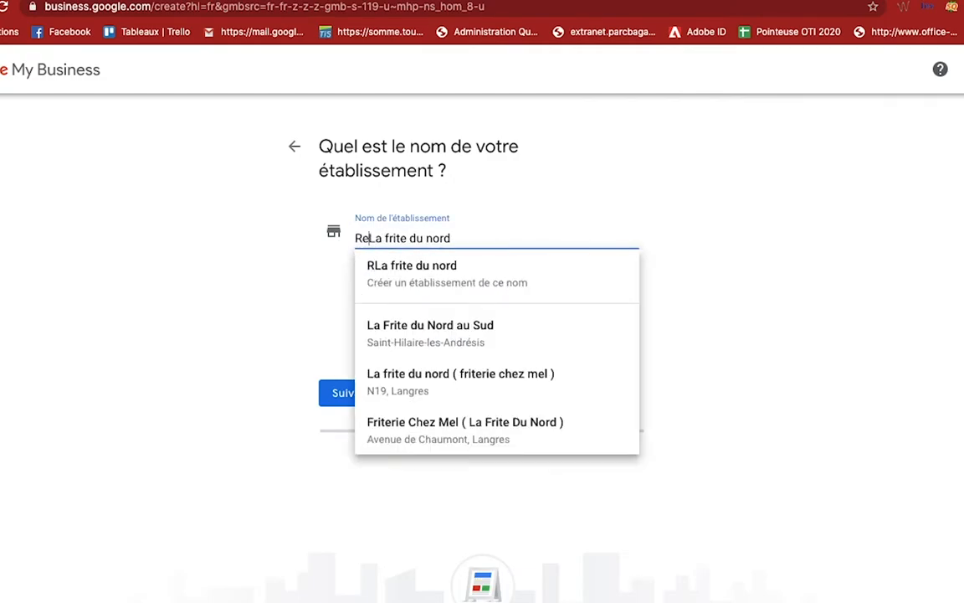
{"action": "key", "text": "BackSpace"}
{"action": "type", "text": "rant"}
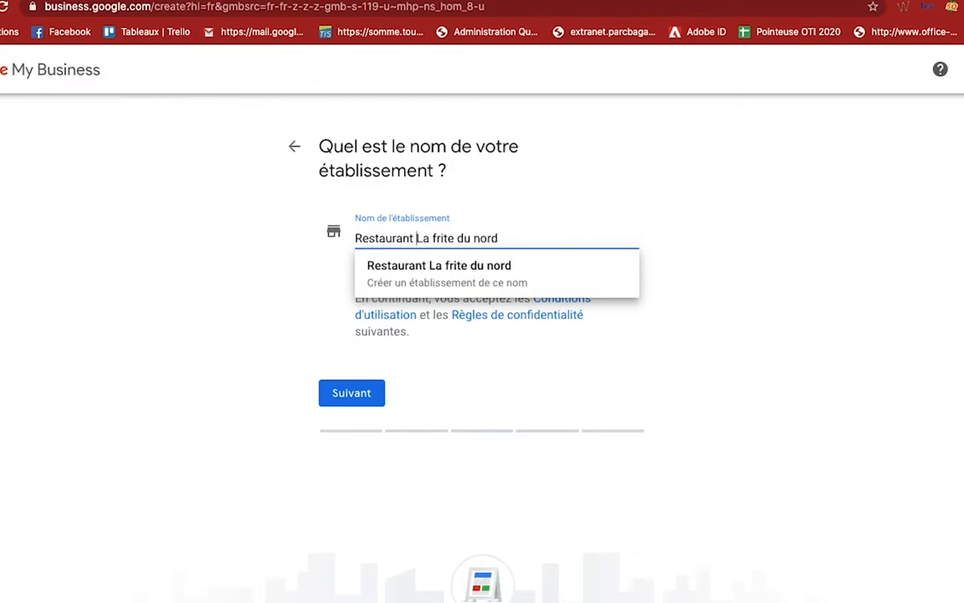
{"action": "left_click", "coordinate": [418, 238]}
{"action": "left_click", "coordinate": [436, 238]}
{"action": "key", "text": "BackSpace"}
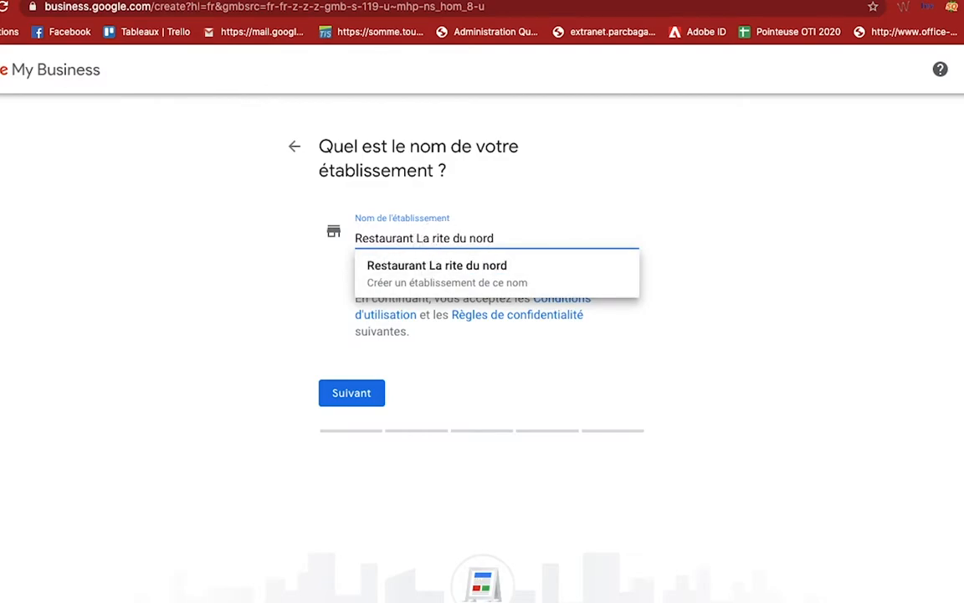
{"action": "type", "text": "F"}
{"action": "left_click", "coordinate": [788, 351]}
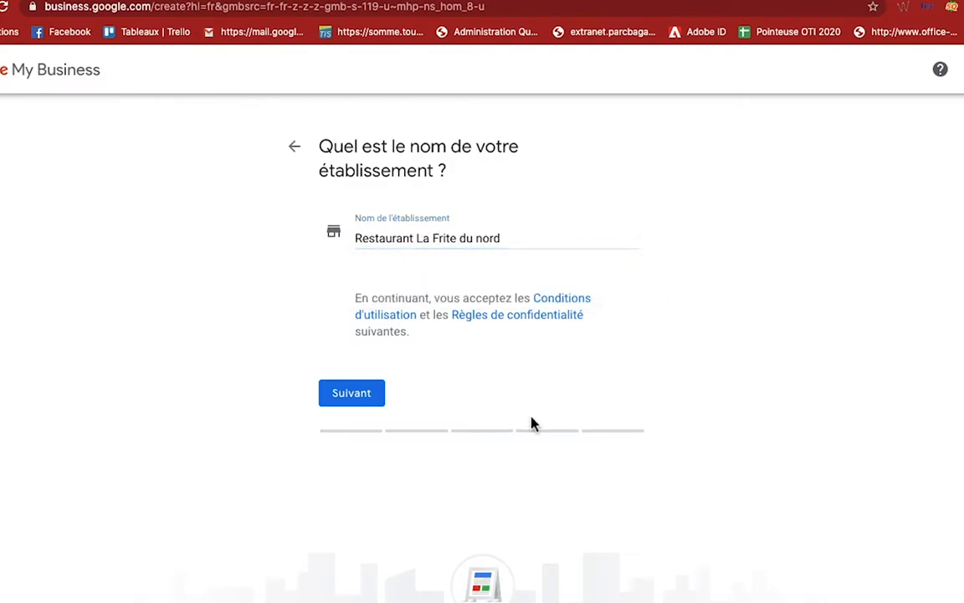
{"action": "left_click", "coordinate": [328, 394]}
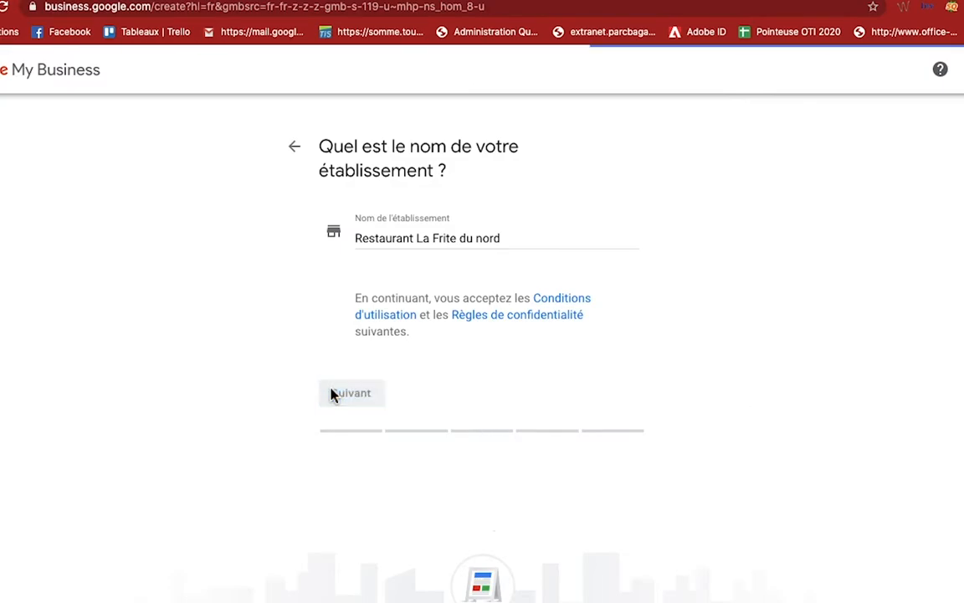
{"action": "left_click", "coordinate": [467, 295]}
Set the category to Restaurant and answer Oui to customers visiting a location
{"action": "type", "text": "Resta"}
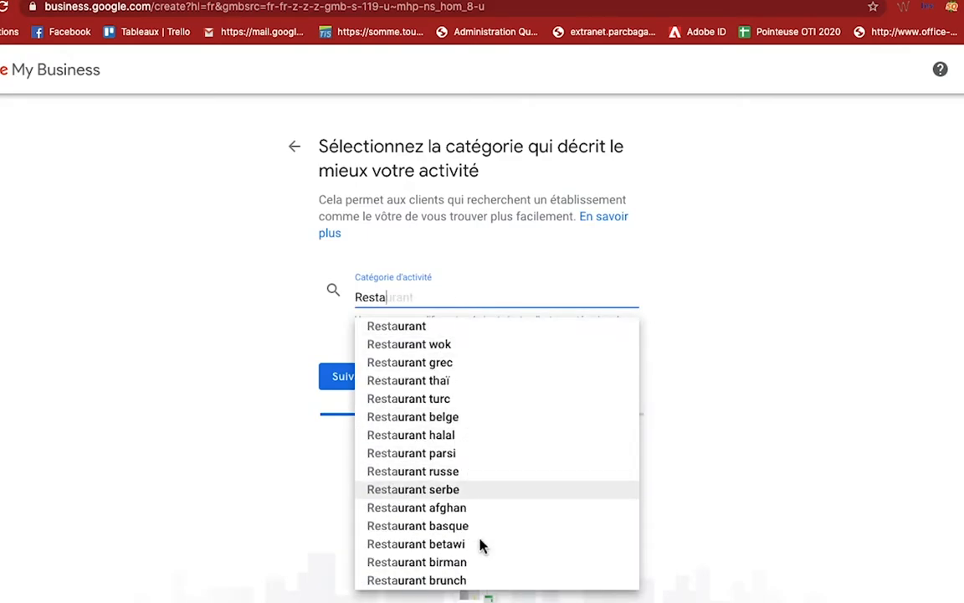
{"action": "left_click", "coordinate": [429, 328]}
{"action": "left_click", "coordinate": [369, 378]}
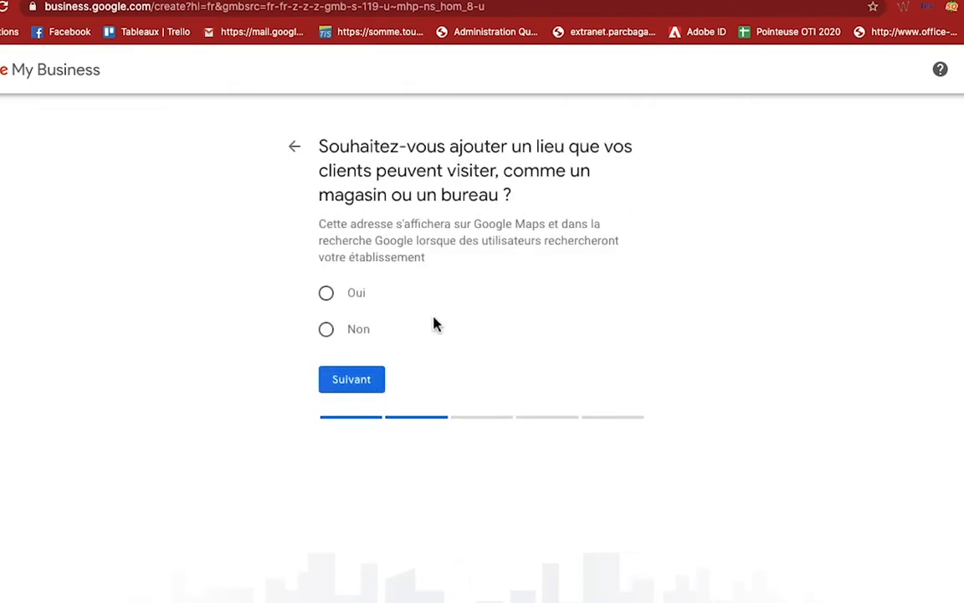
{"action": "left_click", "coordinate": [326, 295]}
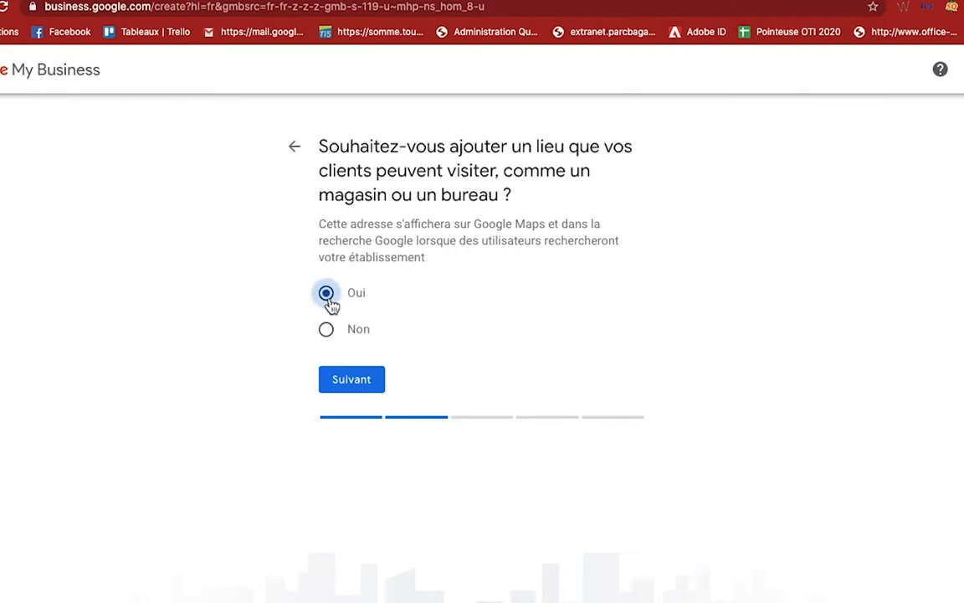
{"action": "left_click", "coordinate": [366, 390]}
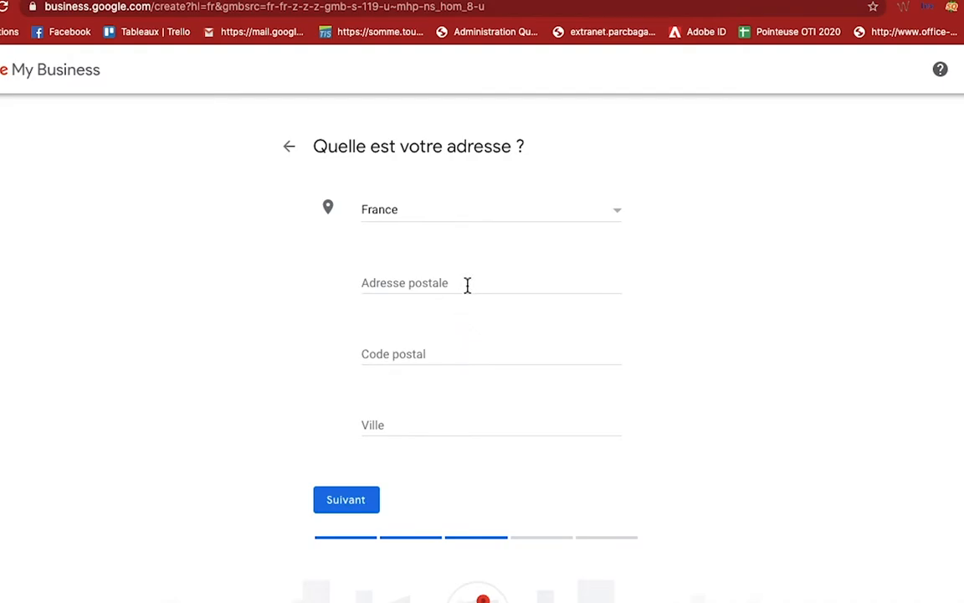
Enter the restaurant's street address, postcode and town, then continue
{"action": "left_click", "coordinate": [467, 285]}
{"action": "type", "text": "5"}
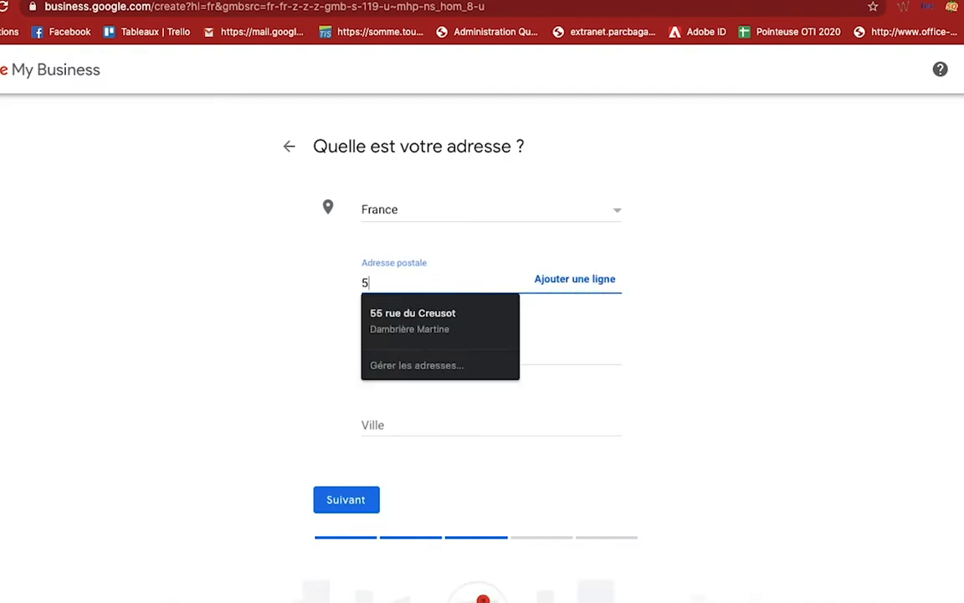
{"action": "type", "text": "3 rue de la plage"}
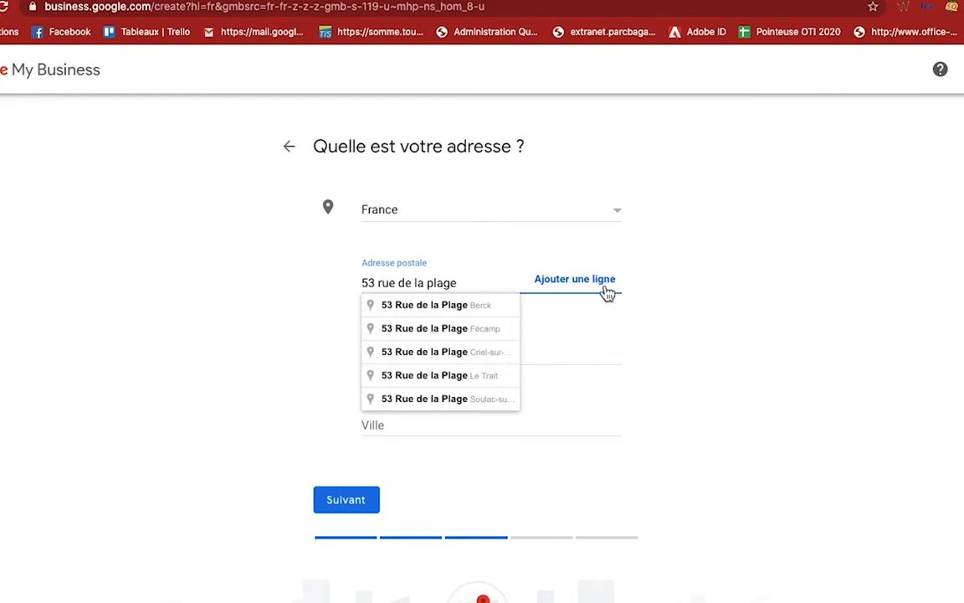
{"action": "left_click", "coordinate": [779, 331]}
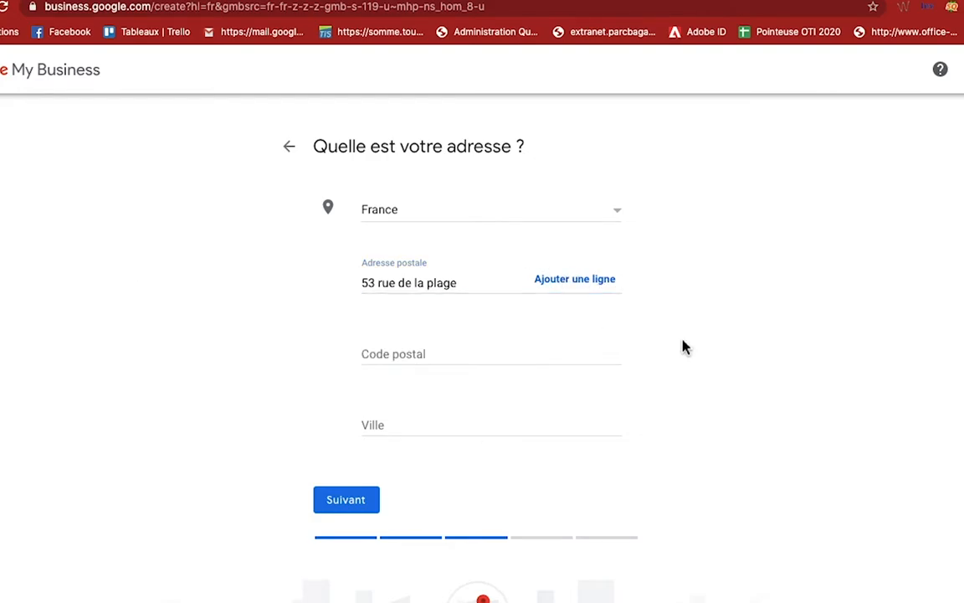
{"action": "left_click", "coordinate": [465, 361]}
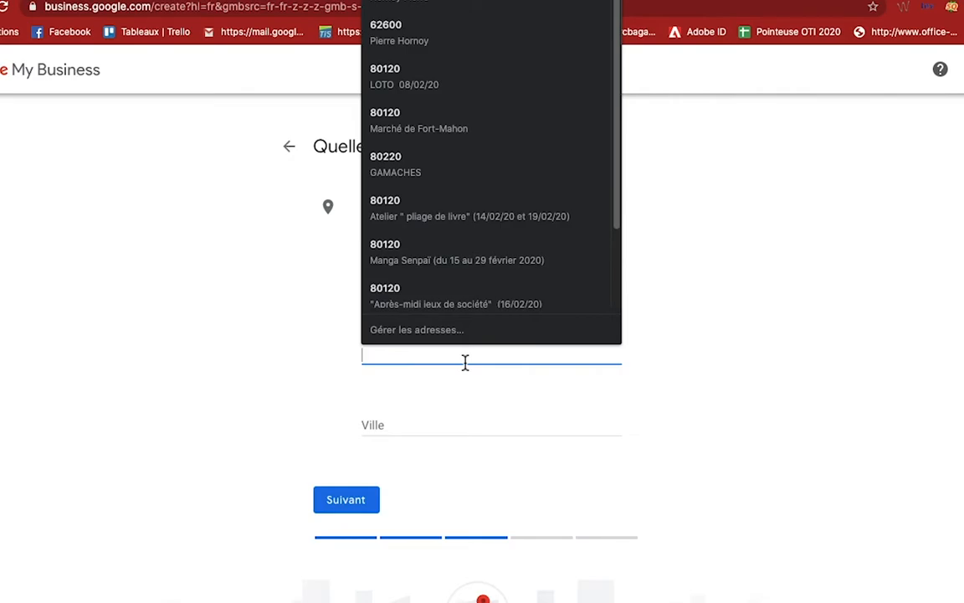
{"action": "type", "text": "80120"}
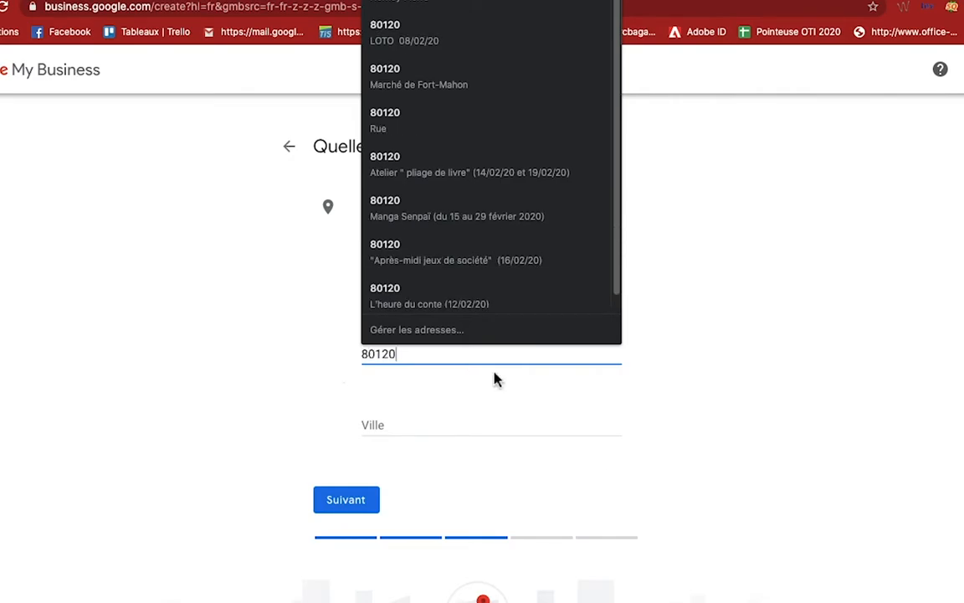
{"action": "left_click", "coordinate": [524, 418]}
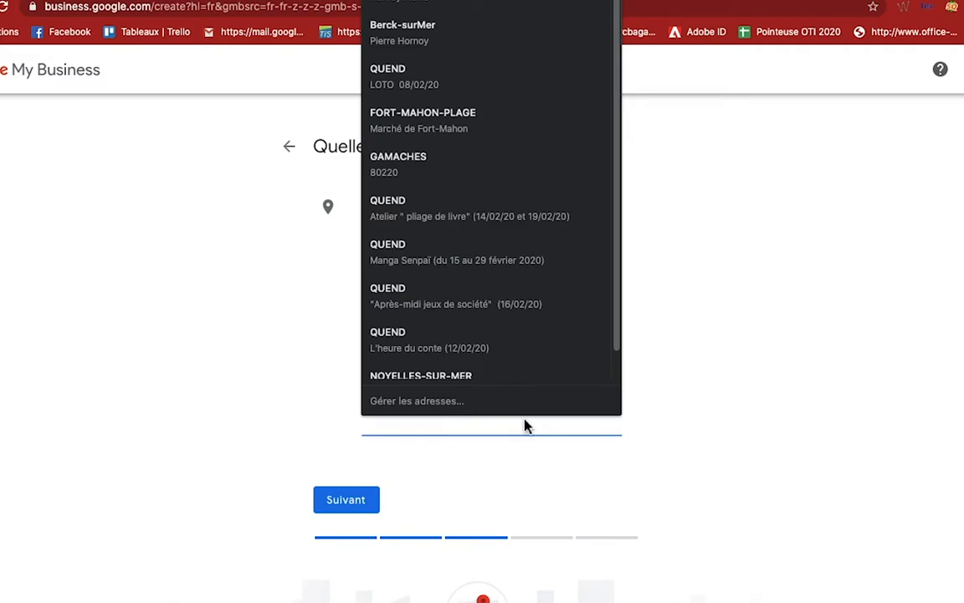
{"action": "type", "text": "Quend"}
{"action": "left_click", "coordinate": [634, 502]}
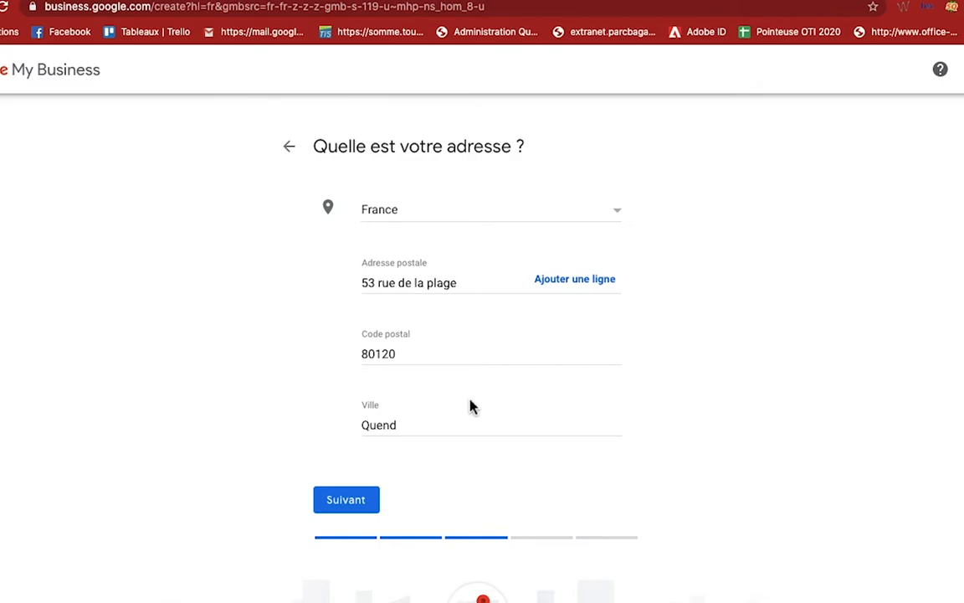
{"action": "left_click", "coordinate": [369, 501]}
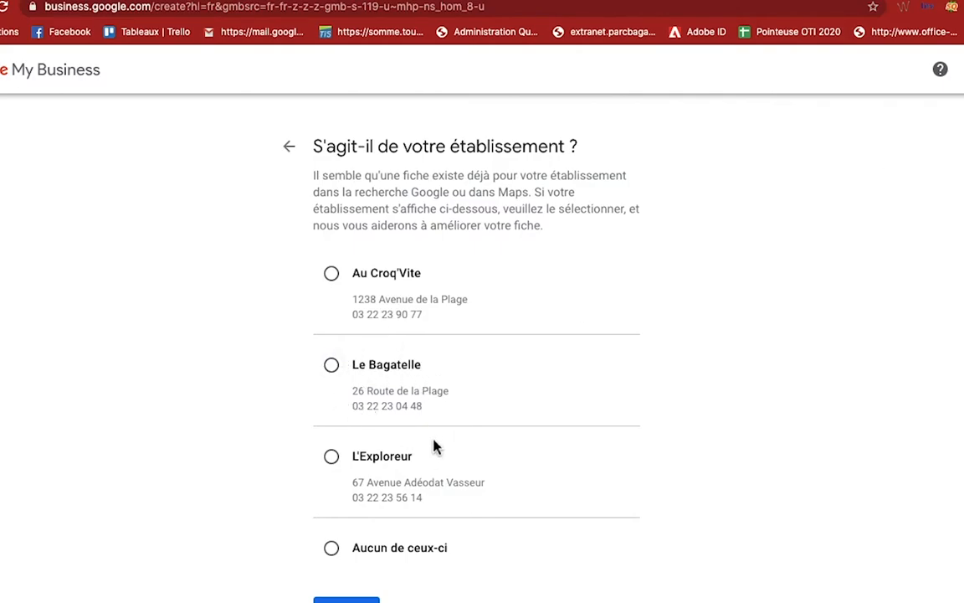
Choose 'Aucun de ceux-ci' for matching listings and 'Non' for off-site services
{"action": "scroll", "coordinate": [421, 527], "scroll_direction": "down", "scroll_amount": 1}
{"action": "scroll", "coordinate": [421, 528], "scroll_direction": "down", "scroll_amount": 2}
{"action": "left_click", "coordinate": [335, 469]}
{"action": "left_click", "coordinate": [354, 534]}
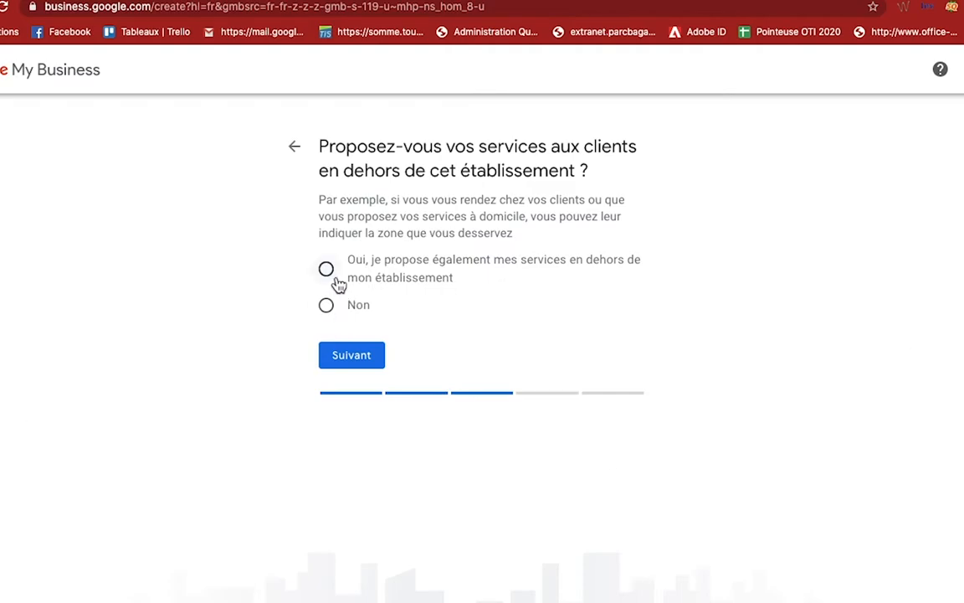
{"action": "left_click", "coordinate": [328, 306]}
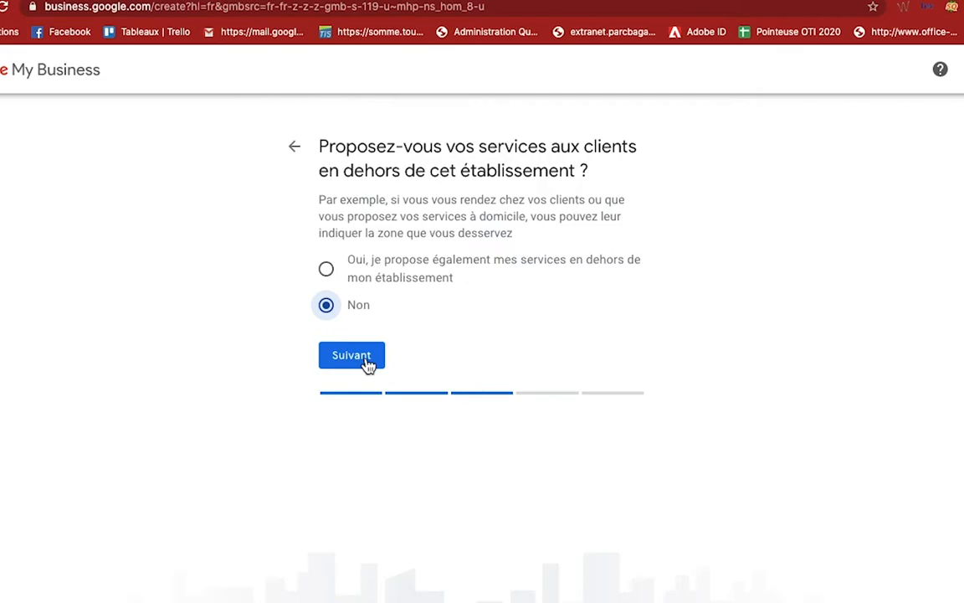
{"action": "left_click", "coordinate": [367, 360]}
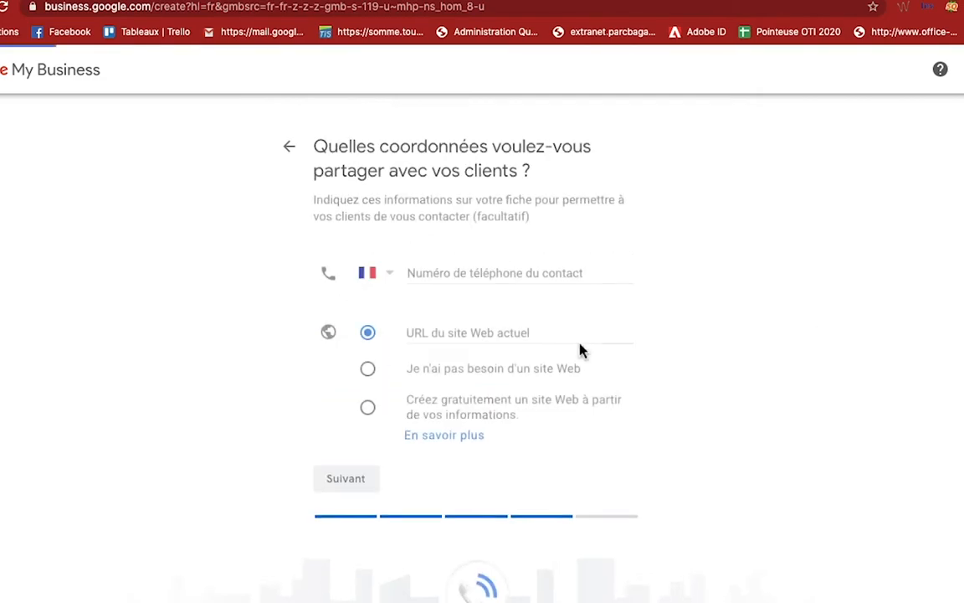
{"action": "left_click", "coordinate": [528, 275]}
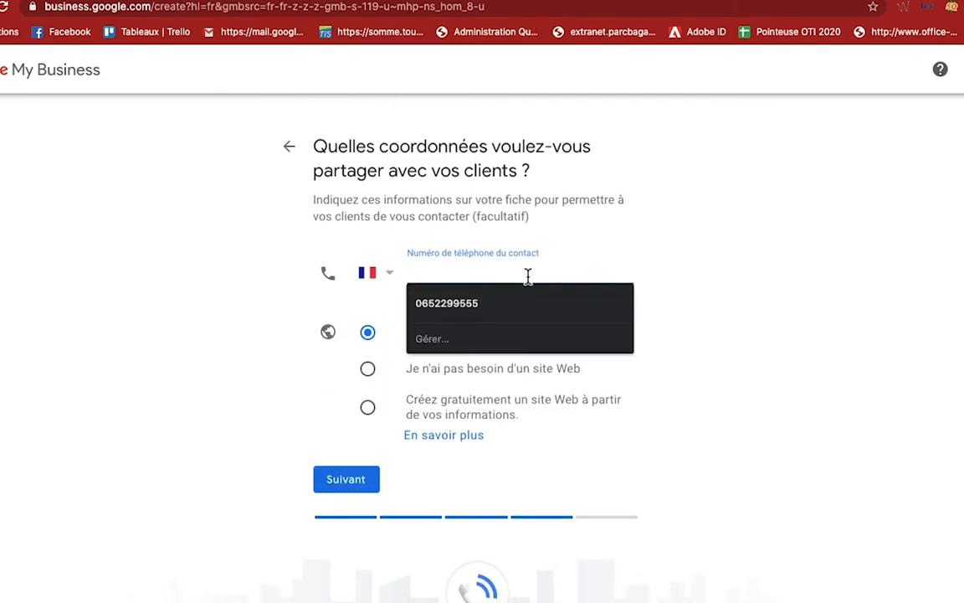
{"action": "type", "text": "0"}
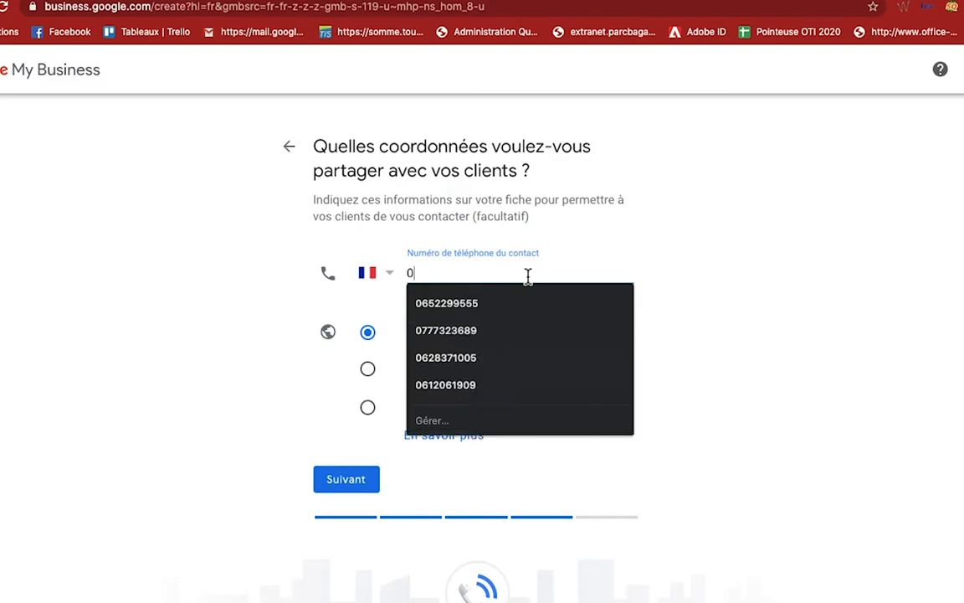
{"action": "type", "text": "322222222"}
{"action": "left_click", "coordinate": [548, 332]}
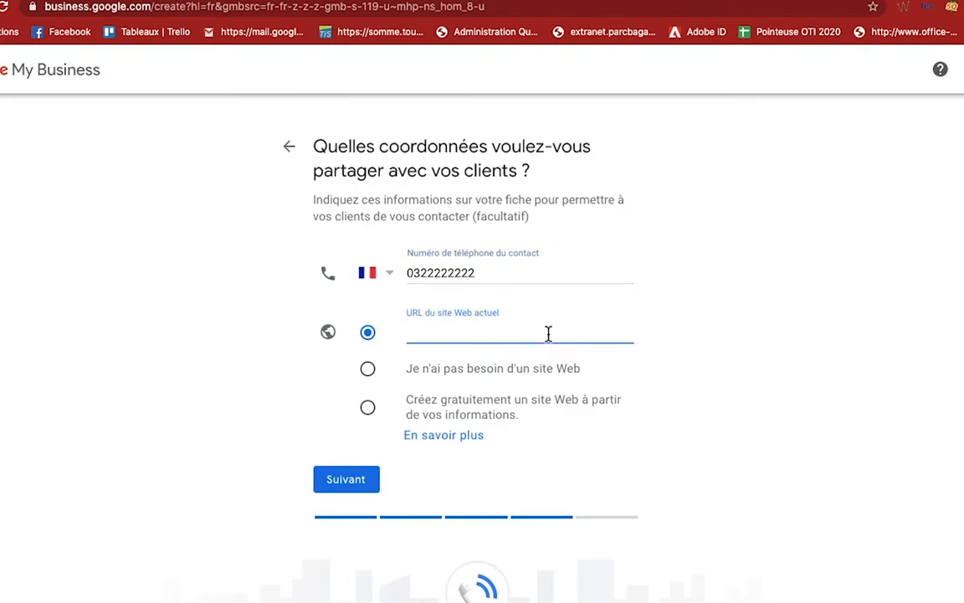
{"action": "type", "text": "www.lafritedu"}
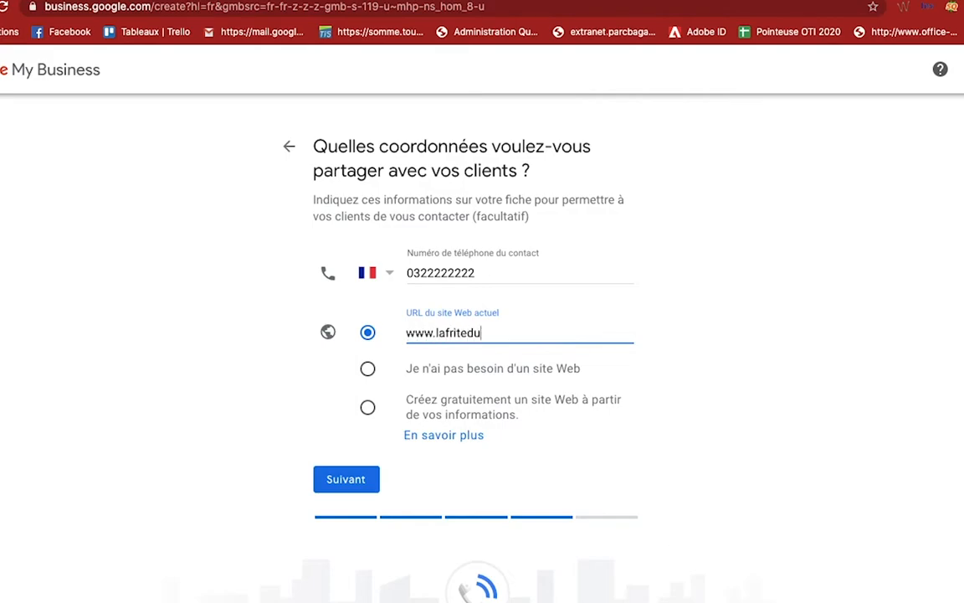
{"action": "type", "text": "nord.fr"}
{"action": "left_click", "coordinate": [347, 489]}
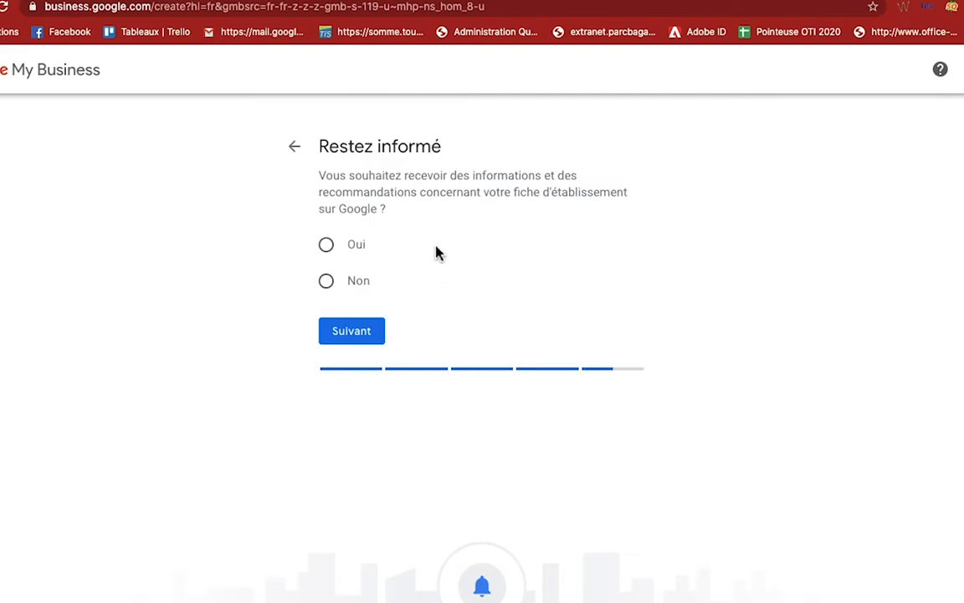
Answer Non to listing tips, finish the restaurant listing, and choose Plus tard for verification
{"action": "left_click", "coordinate": [330, 284]}
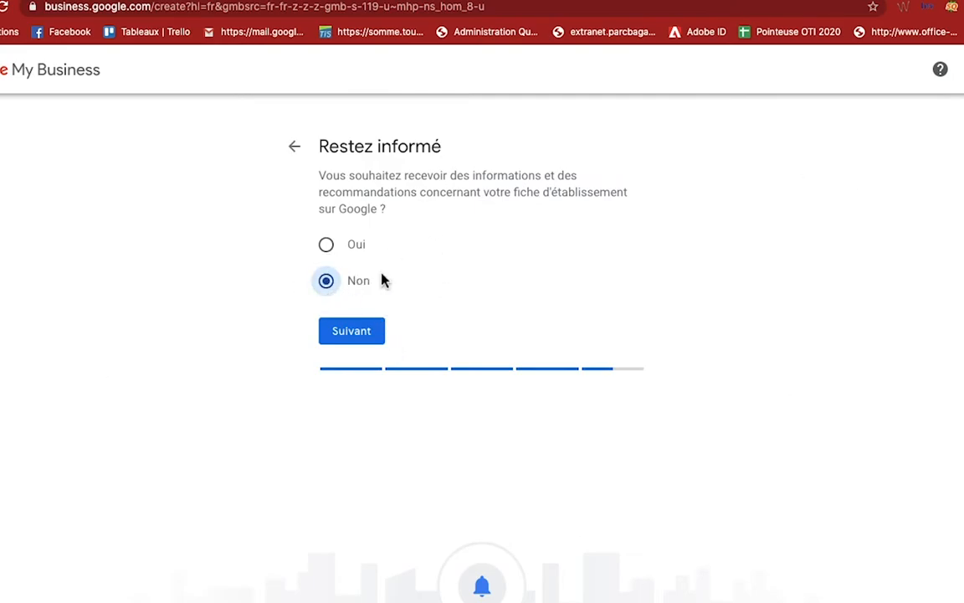
{"action": "left_click", "coordinate": [373, 339]}
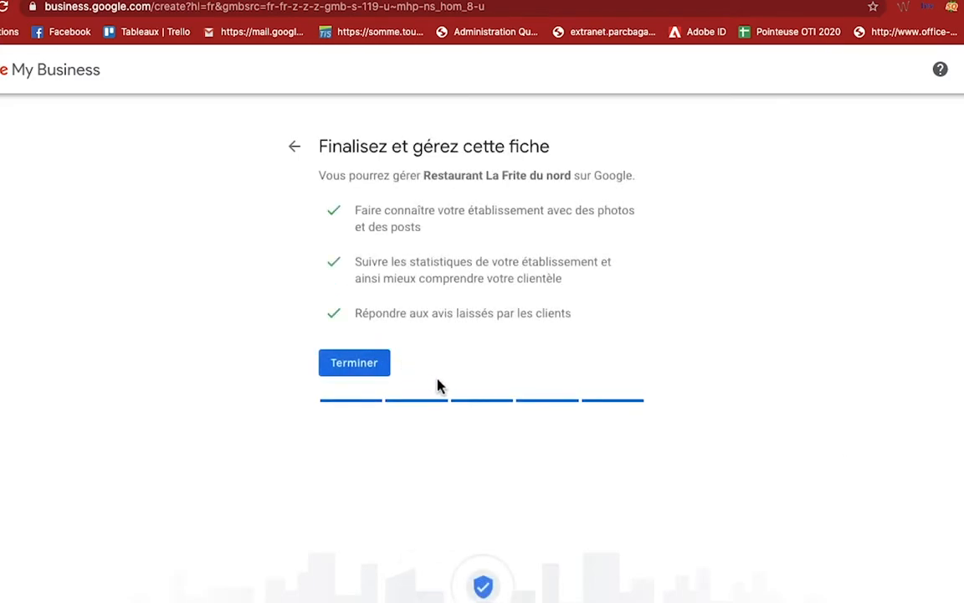
{"action": "left_click", "coordinate": [383, 368]}
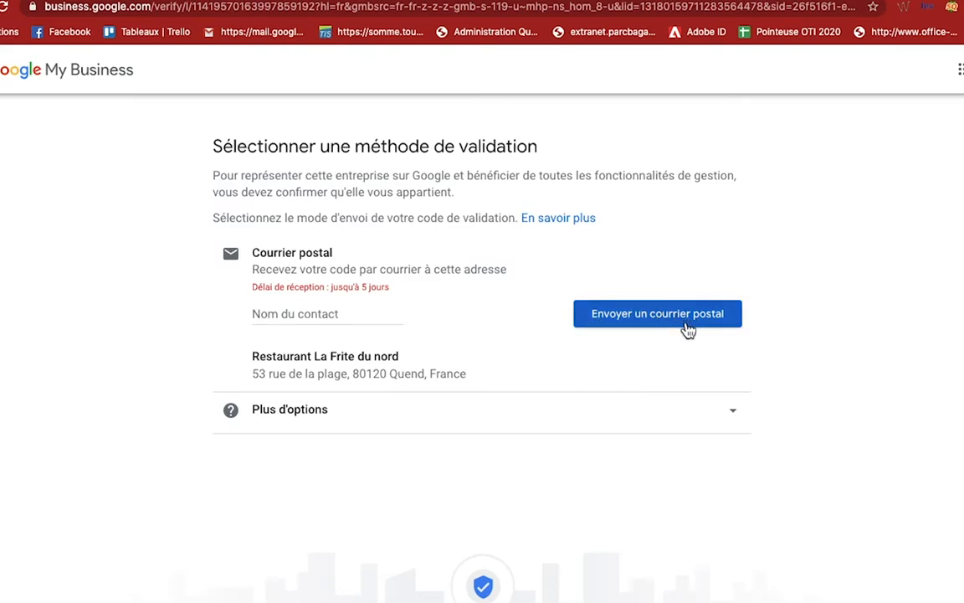
{"action": "left_click", "coordinate": [727, 419]}
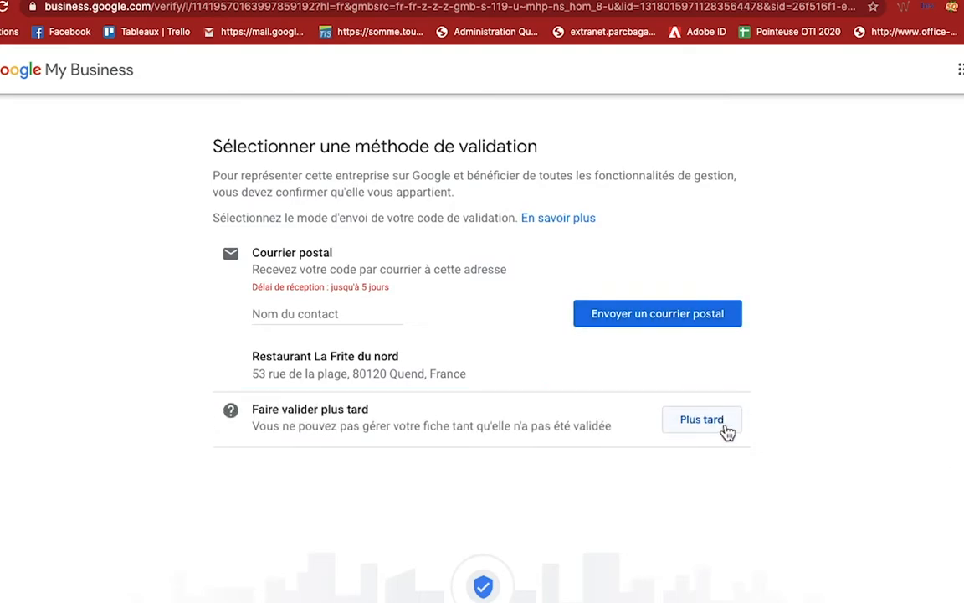
{"action": "left_click", "coordinate": [725, 430]}
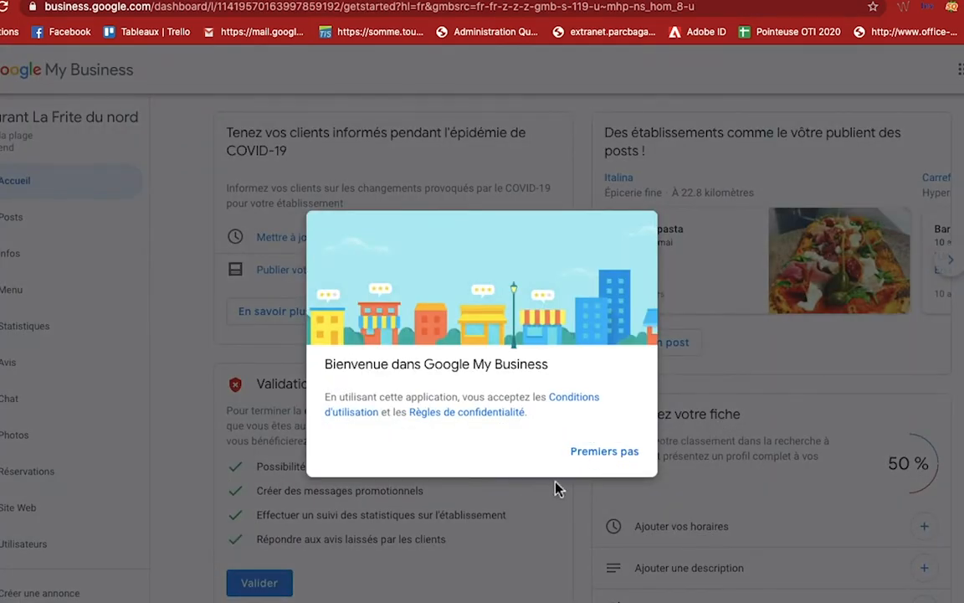
Dismiss the welcome message, mark lundi, mardi and mercredi open, then cancel the hours unsaved
{"action": "left_click", "coordinate": [598, 457]}
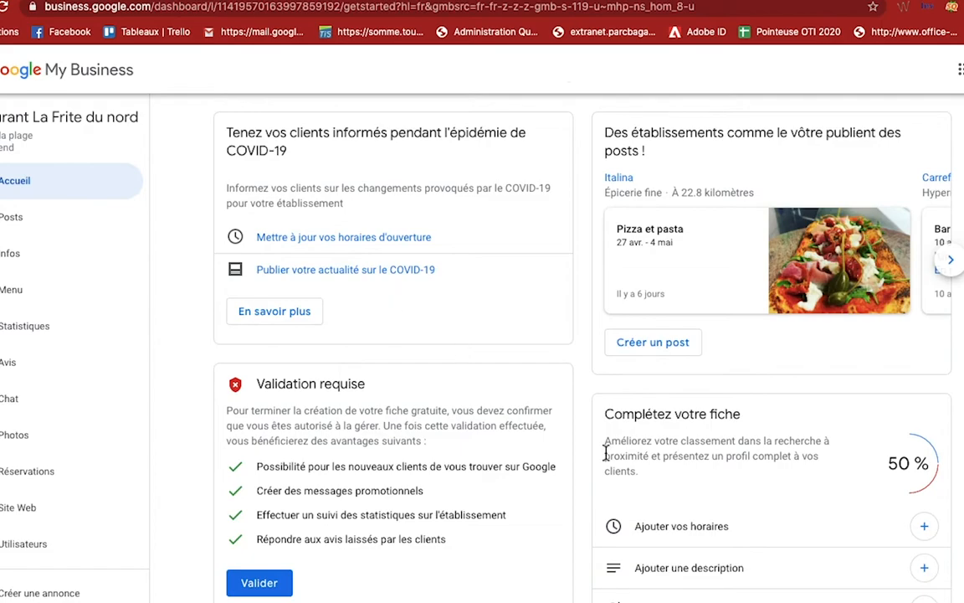
{"action": "scroll", "coordinate": [609, 459], "scroll_direction": "down", "scroll_amount": 2}
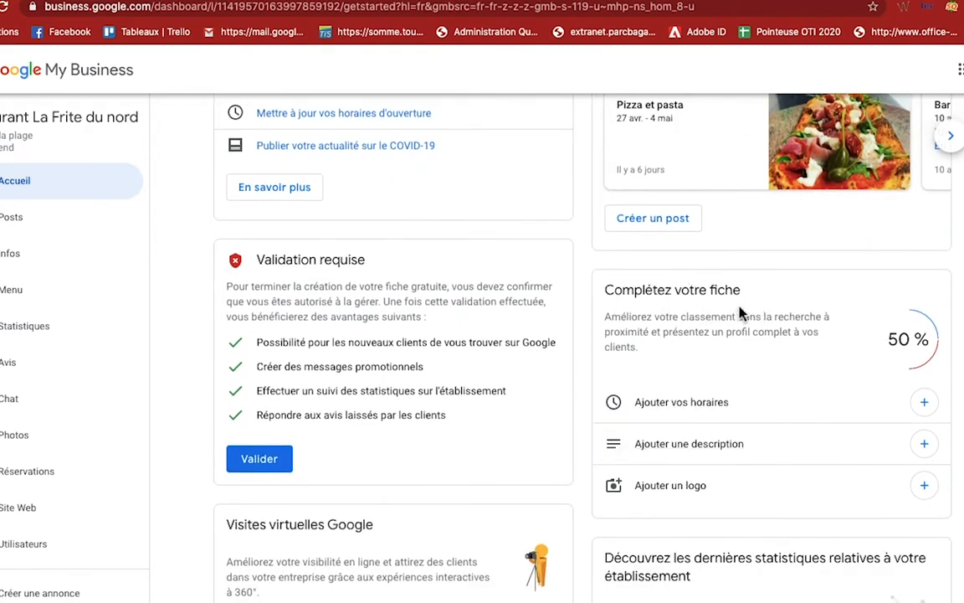
{"action": "left_click", "coordinate": [927, 410]}
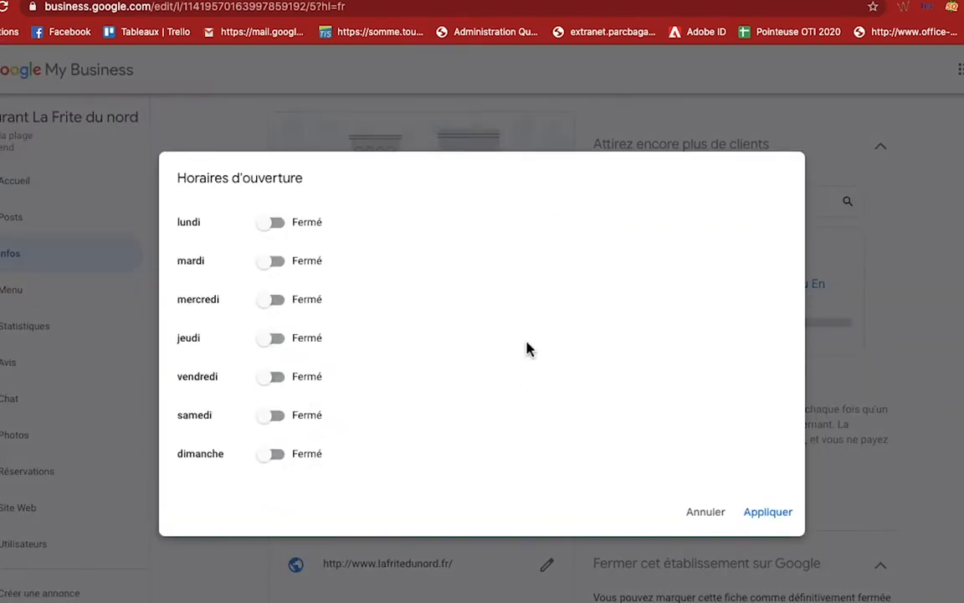
{"action": "left_click", "coordinate": [274, 224]}
{"action": "left_click", "coordinate": [273, 261]}
{"action": "left_click", "coordinate": [272, 299]}
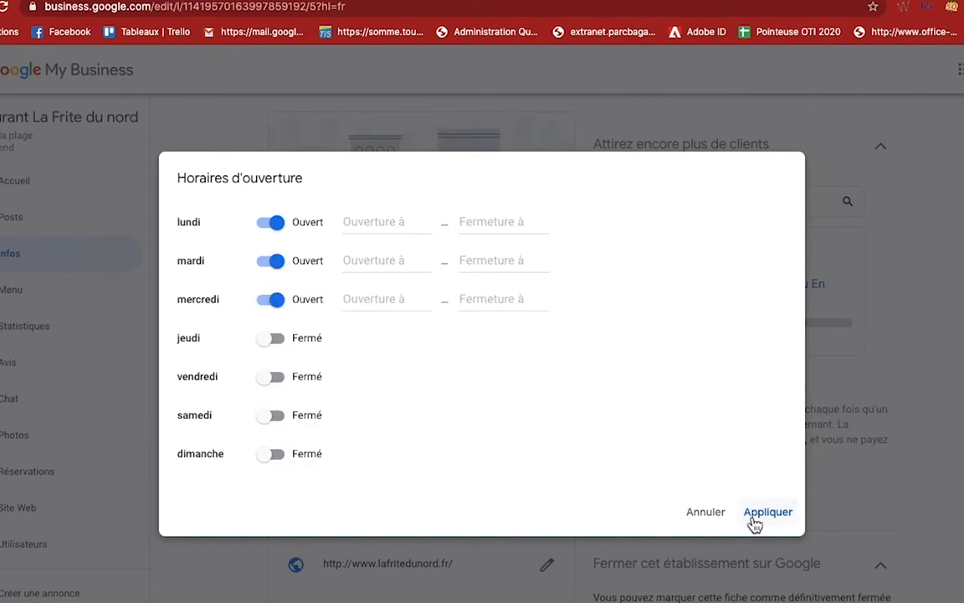
{"action": "left_click", "coordinate": [705, 514]}
{"action": "scroll", "coordinate": [467, 393], "scroll_direction": "down", "scroll_amount": 1}
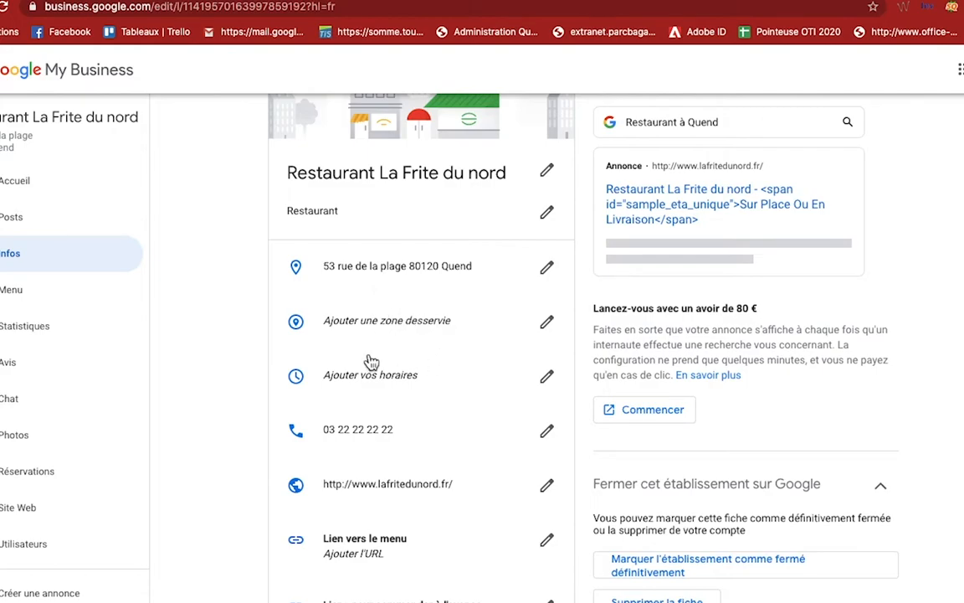
Scroll down the Infos page to the Menu row and open the menu editor
{"action": "scroll", "coordinate": [369, 343], "scroll_direction": "down", "scroll_amount": 1}
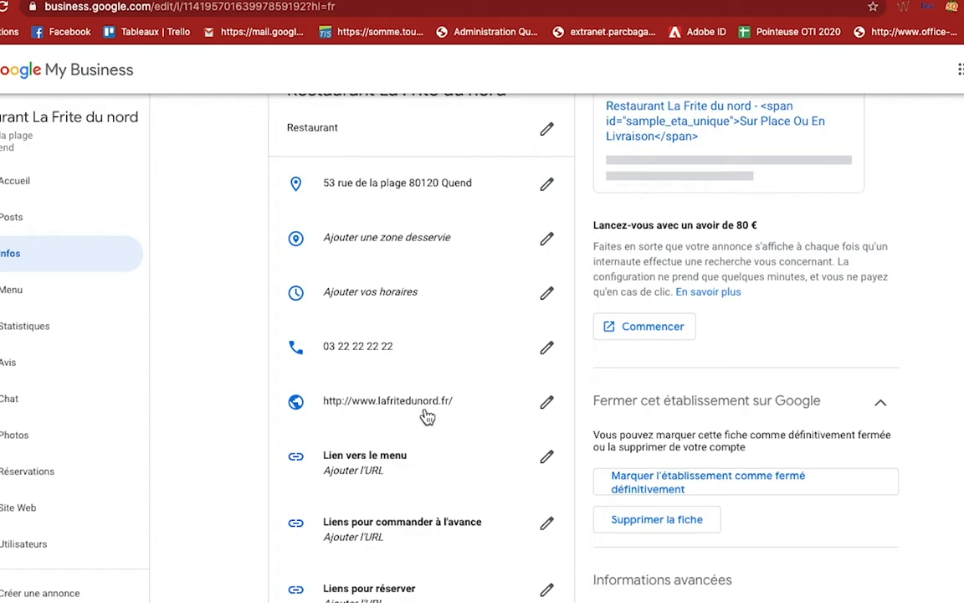
{"action": "scroll", "coordinate": [426, 415], "scroll_direction": "down", "scroll_amount": 1}
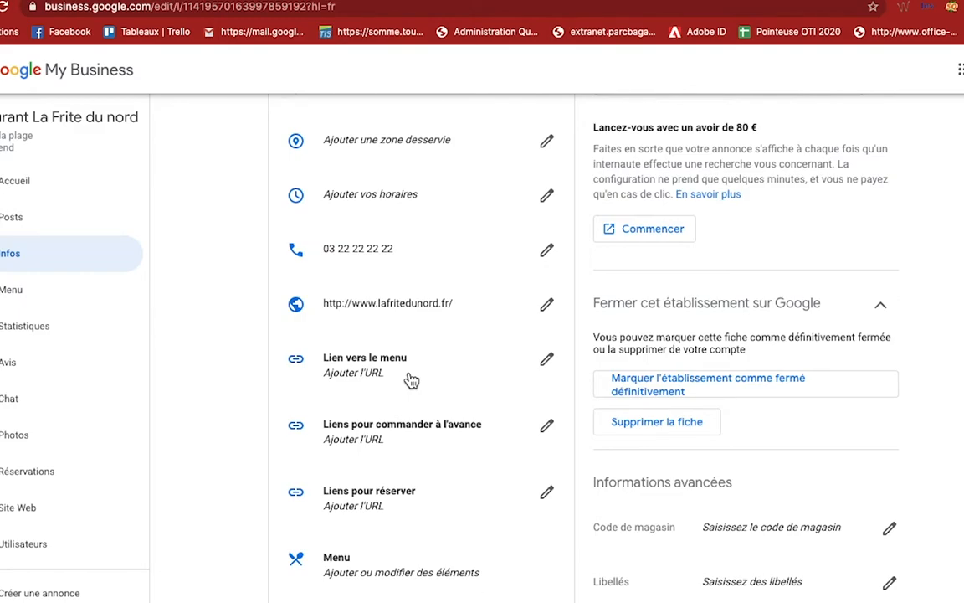
{"action": "scroll", "coordinate": [426, 448], "scroll_direction": "down", "scroll_amount": 1}
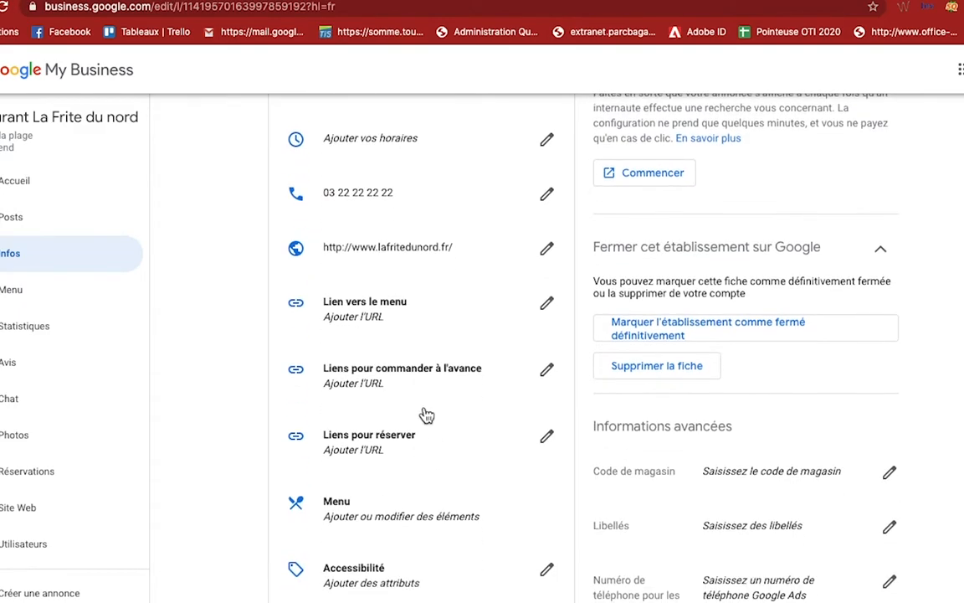
{"action": "scroll", "coordinate": [470, 392], "scroll_direction": "down", "scroll_amount": 3}
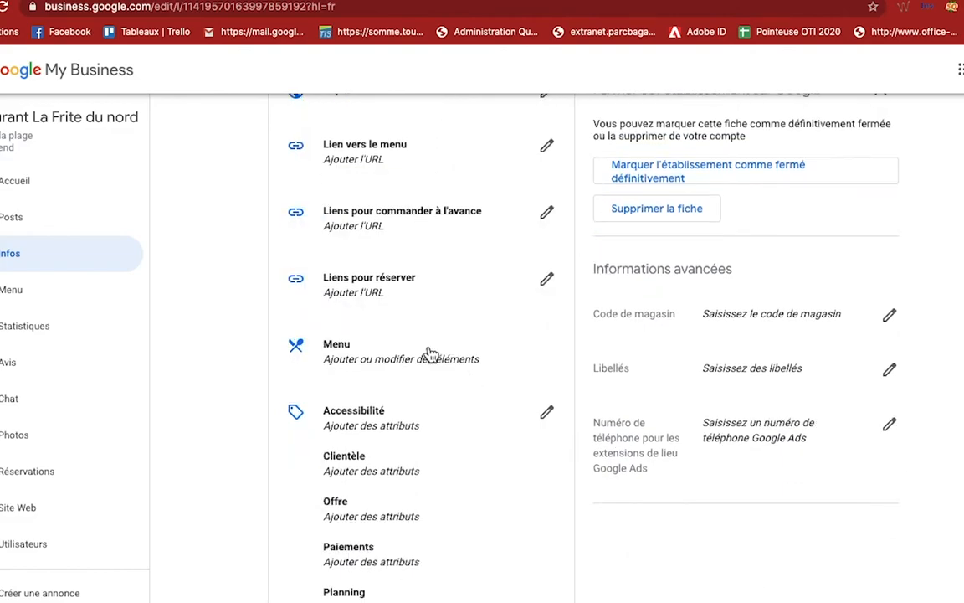
{"action": "left_click", "coordinate": [369, 365]}
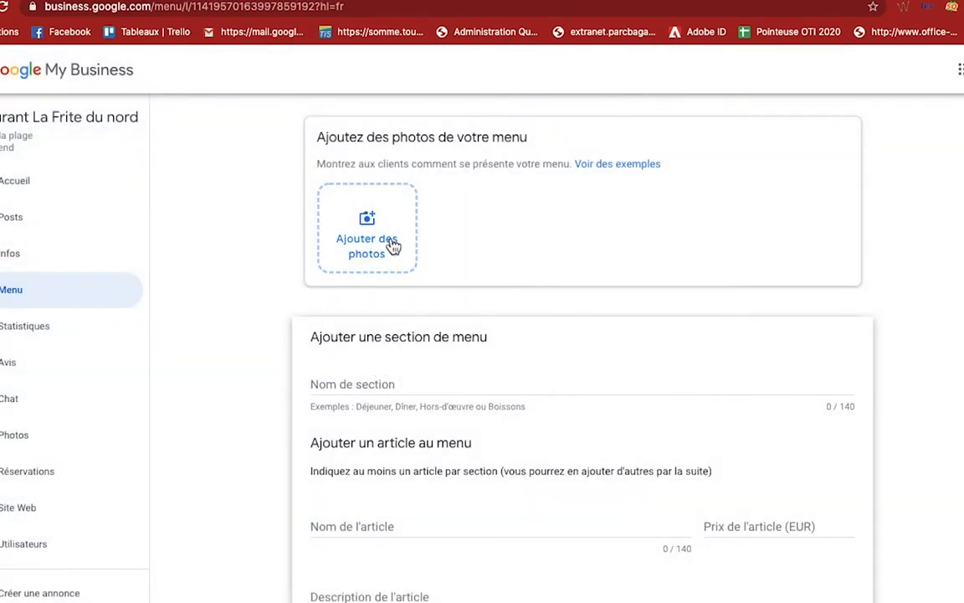
Upload Menu Restau from Documents > Tuto > Google Business Tuto 1 as a menu photo
{"action": "left_click", "coordinate": [393, 245]}
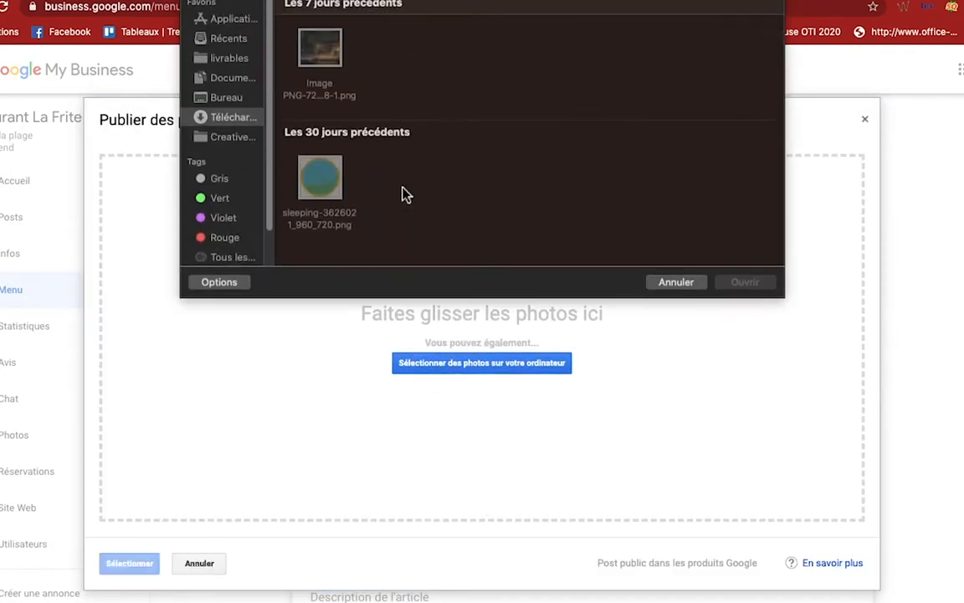
{"action": "left_click", "coordinate": [234, 80]}
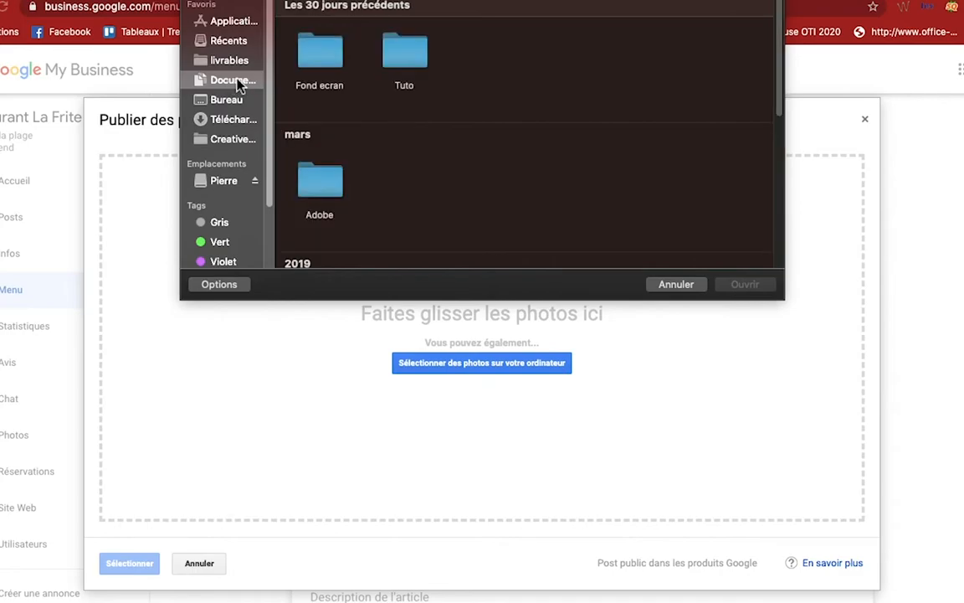
{"action": "double_click", "coordinate": [421, 60]}
{"action": "double_click", "coordinate": [320, 51]}
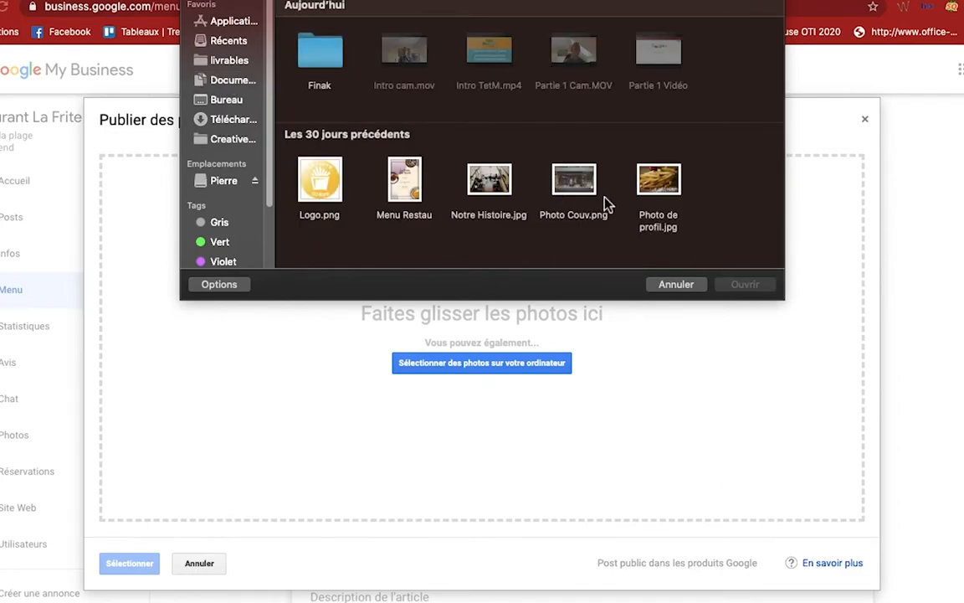
{"action": "double_click", "coordinate": [404, 179]}
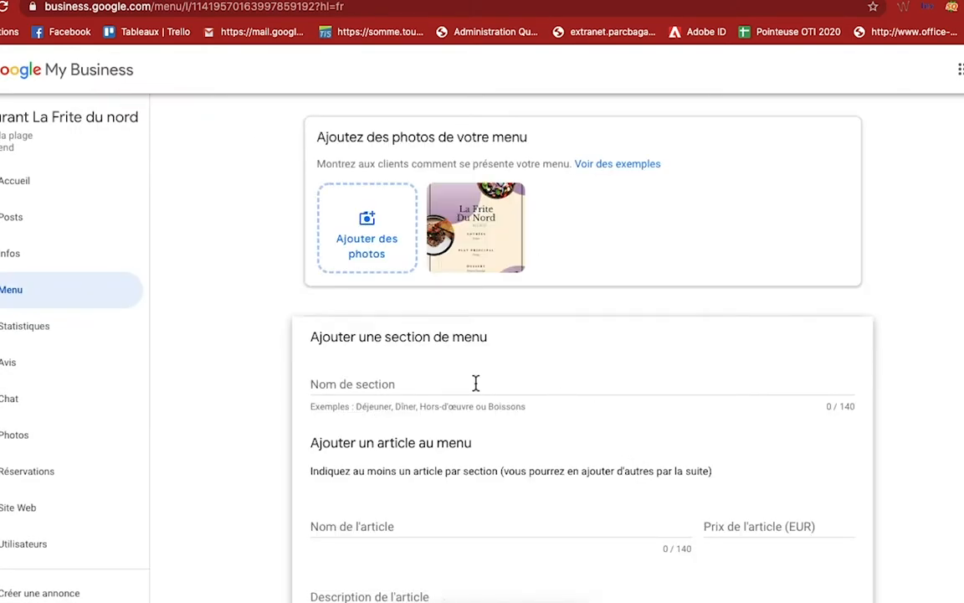
Leave the Nom de section and Nom de l'article fields empty and return to Infos
{"action": "scroll", "coordinate": [475, 384], "scroll_direction": "down", "scroll_amount": 1}
{"action": "left_click", "coordinate": [433, 344]}
{"action": "left_click", "coordinate": [834, 400]}
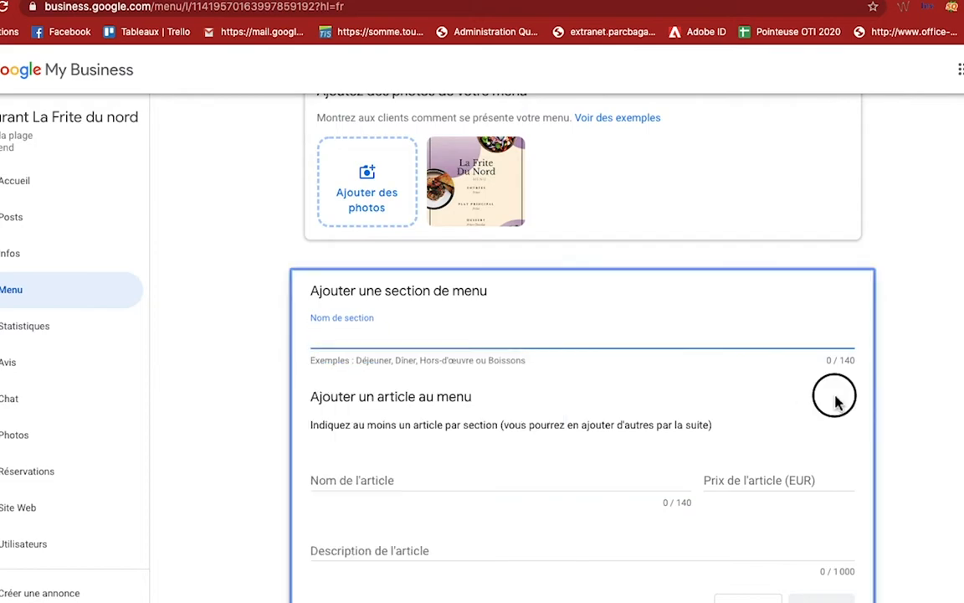
{"action": "scroll", "coordinate": [637, 419], "scroll_direction": "down", "scroll_amount": 1}
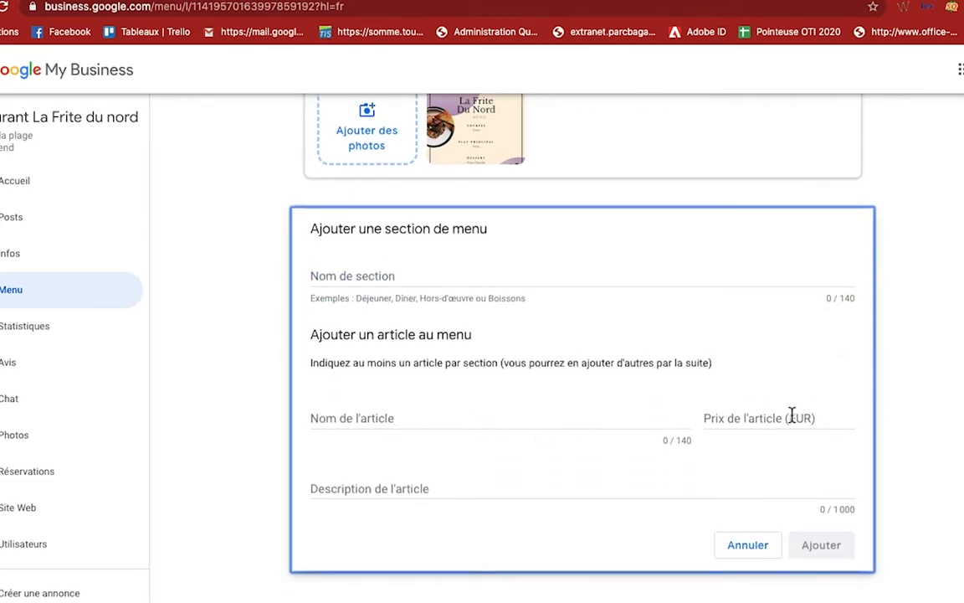
{"action": "left_click", "coordinate": [441, 421]}
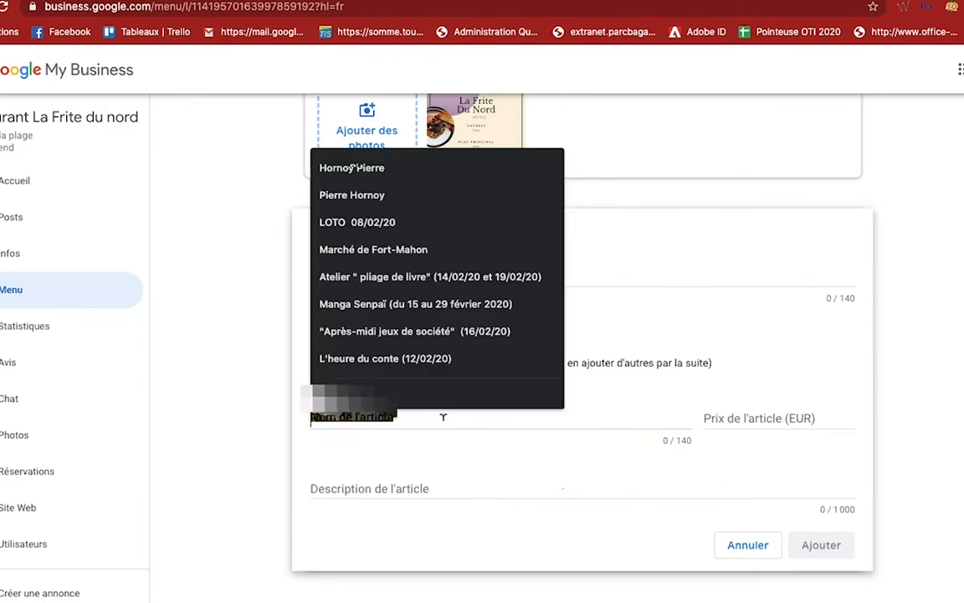
{"action": "left_click", "coordinate": [563, 456]}
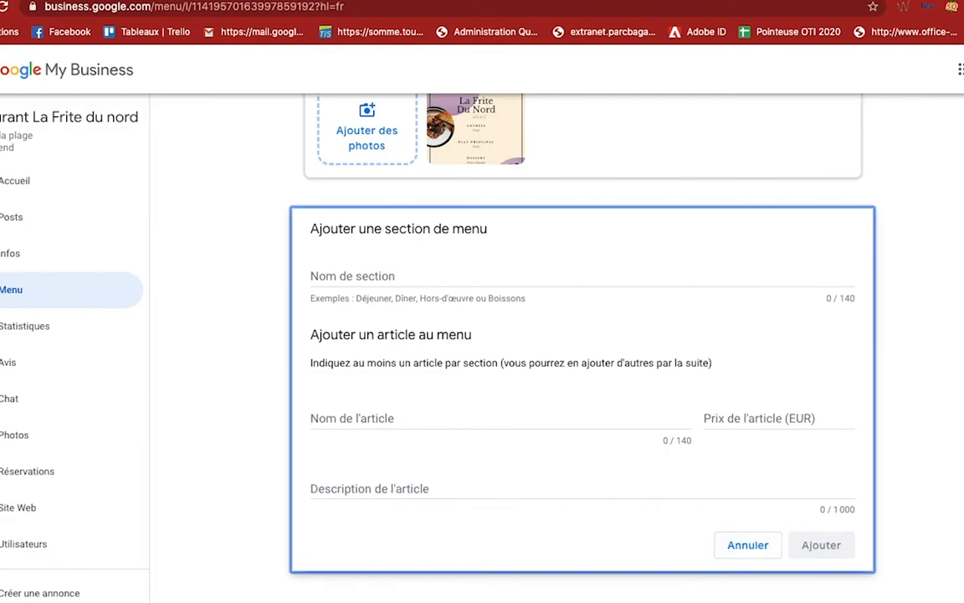
{"action": "scroll", "coordinate": [582, 335], "scroll_direction": "up", "scroll_amount": 1}
{"action": "scroll", "coordinate": [862, 376], "scroll_direction": "up", "scroll_amount": 2}
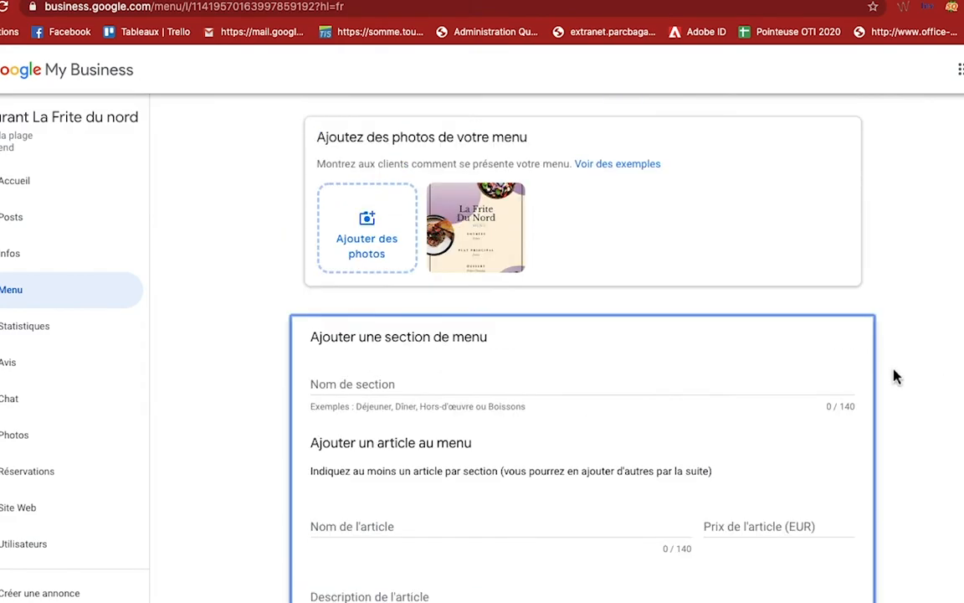
{"action": "scroll", "coordinate": [64, 303], "scroll_direction": "up", "scroll_amount": 1}
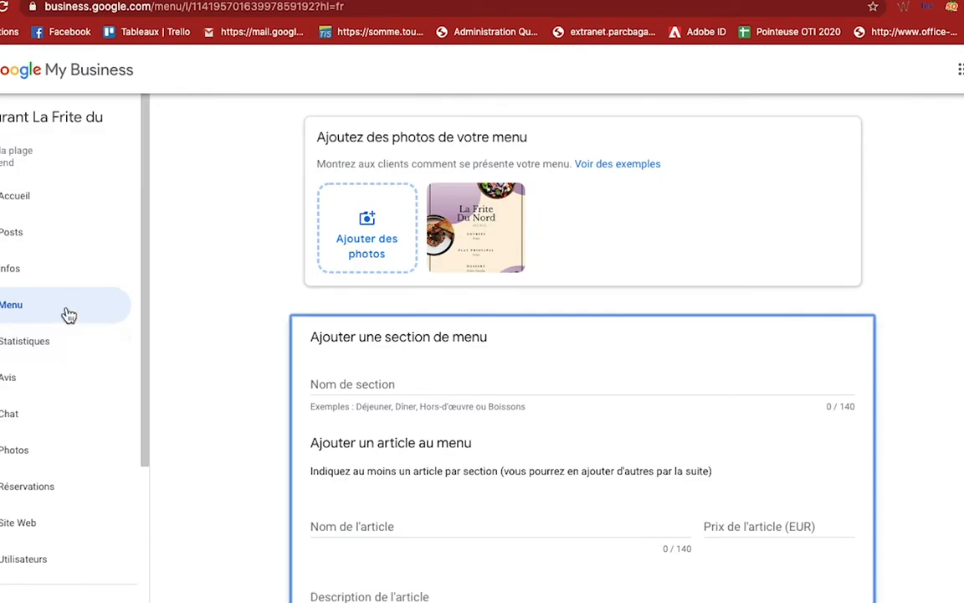
{"action": "scroll", "coordinate": [60, 305], "scroll_direction": "down", "scroll_amount": 1}
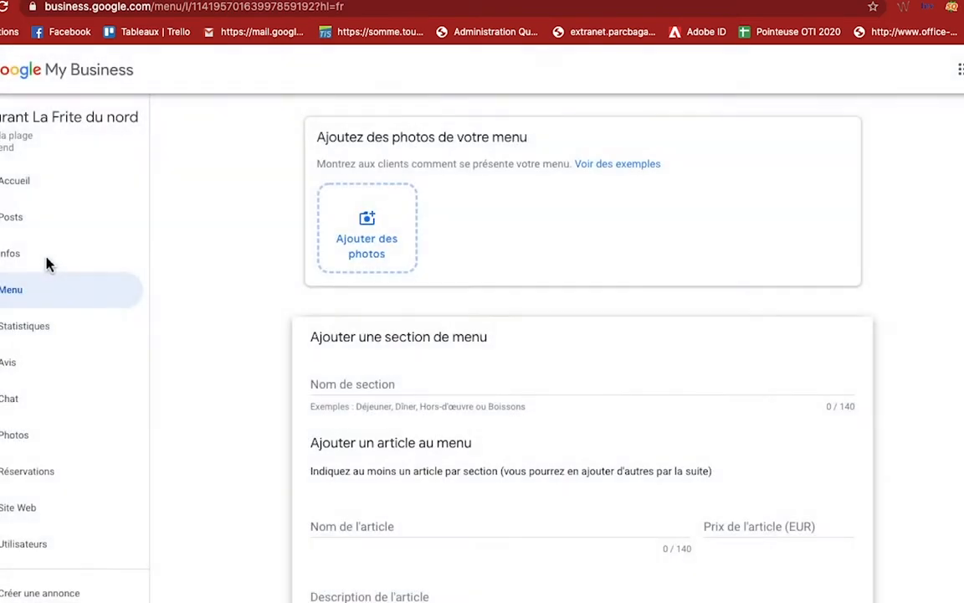
{"action": "left_click", "coordinate": [22, 266]}
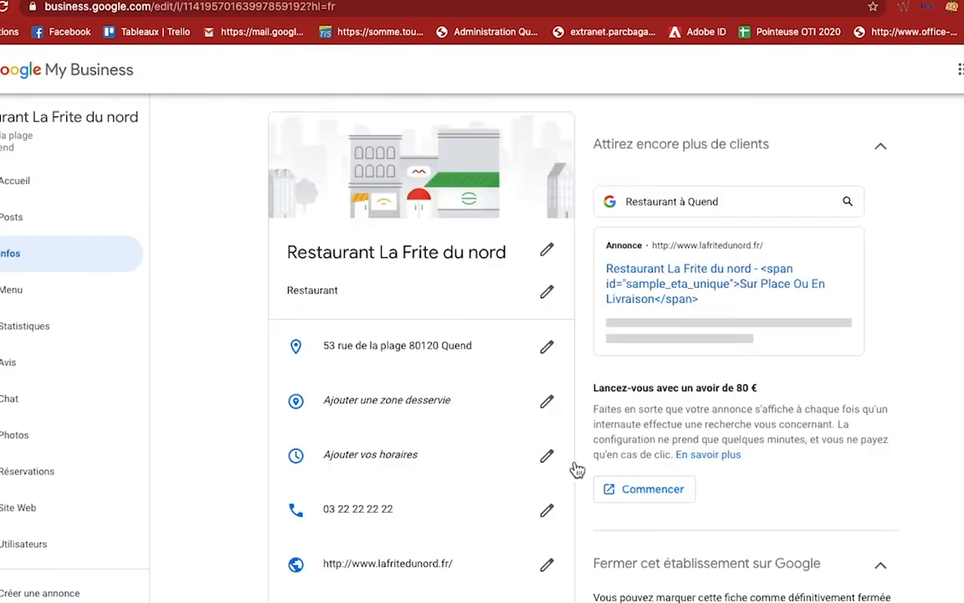
Scroll down the Infos page and choose Ajouter des photos to reach the Photos page
{"action": "scroll", "coordinate": [544, 457], "scroll_direction": "down", "scroll_amount": 10}
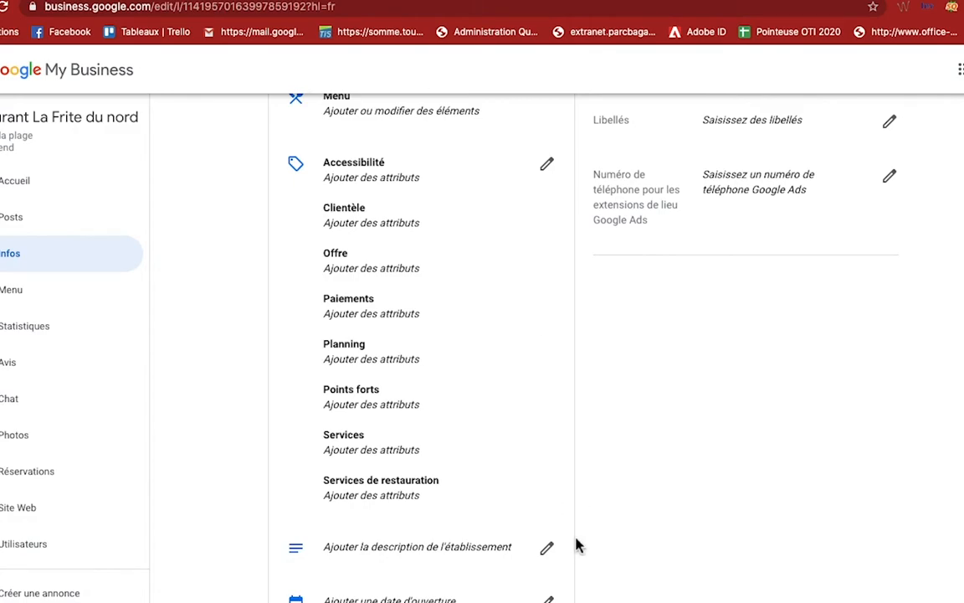
{"action": "scroll", "coordinate": [533, 478], "scroll_direction": "down", "scroll_amount": 2}
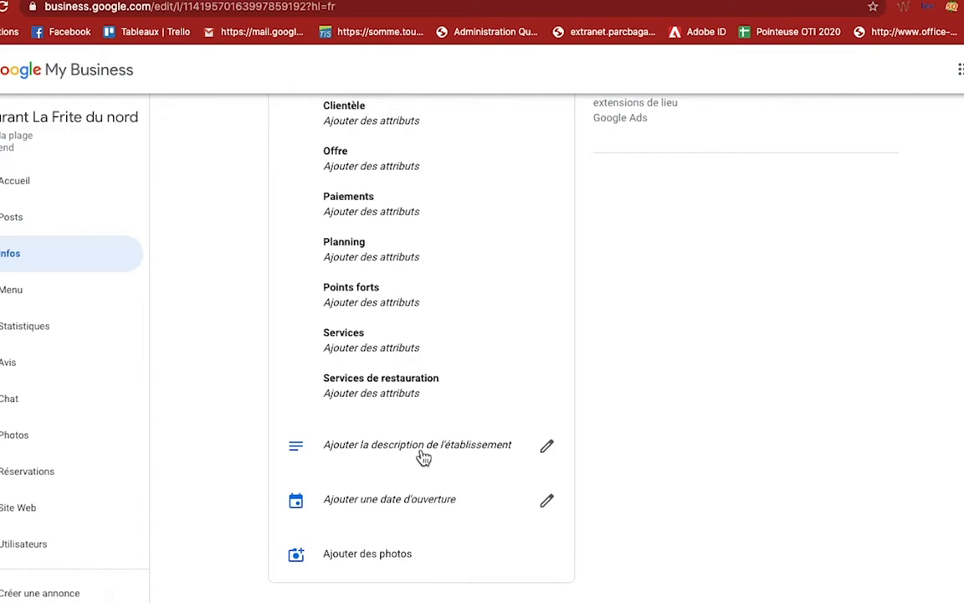
{"action": "left_click", "coordinate": [400, 559]}
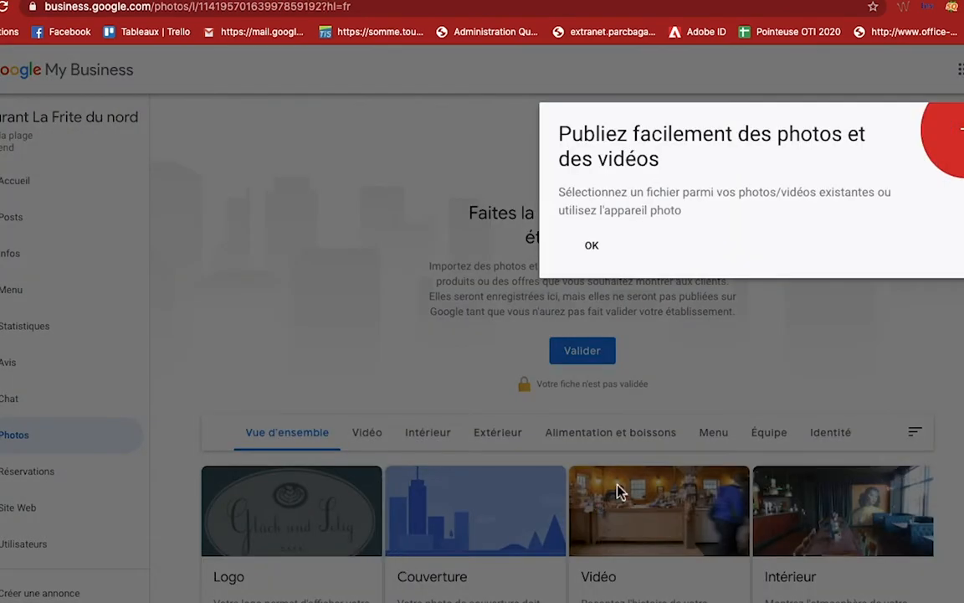
Dismiss the photo tip and pick Logo.png from the computer for the Logo card
{"action": "left_click", "coordinate": [592, 247]}
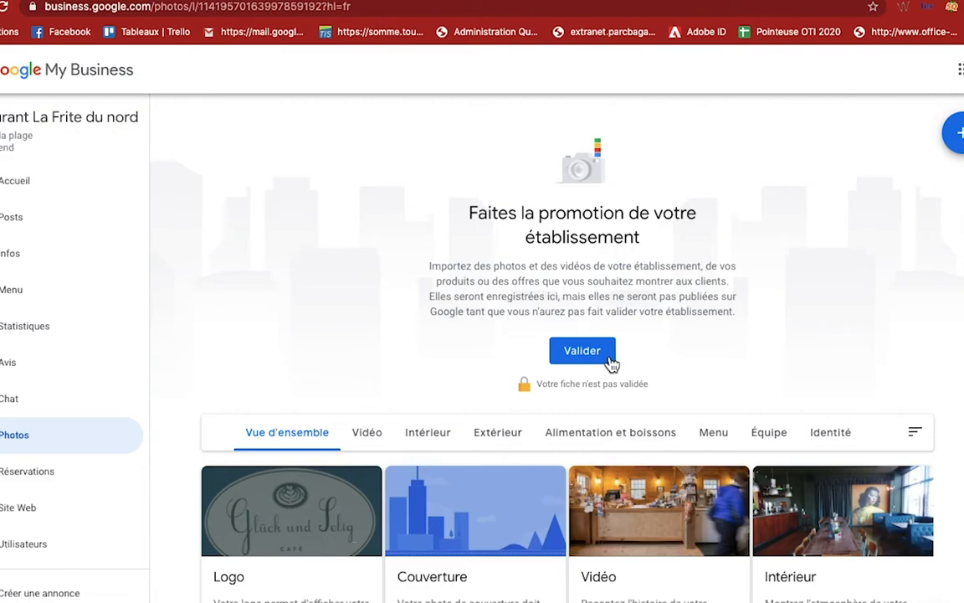
{"action": "scroll", "coordinate": [485, 478], "scroll_direction": "down", "scroll_amount": 3}
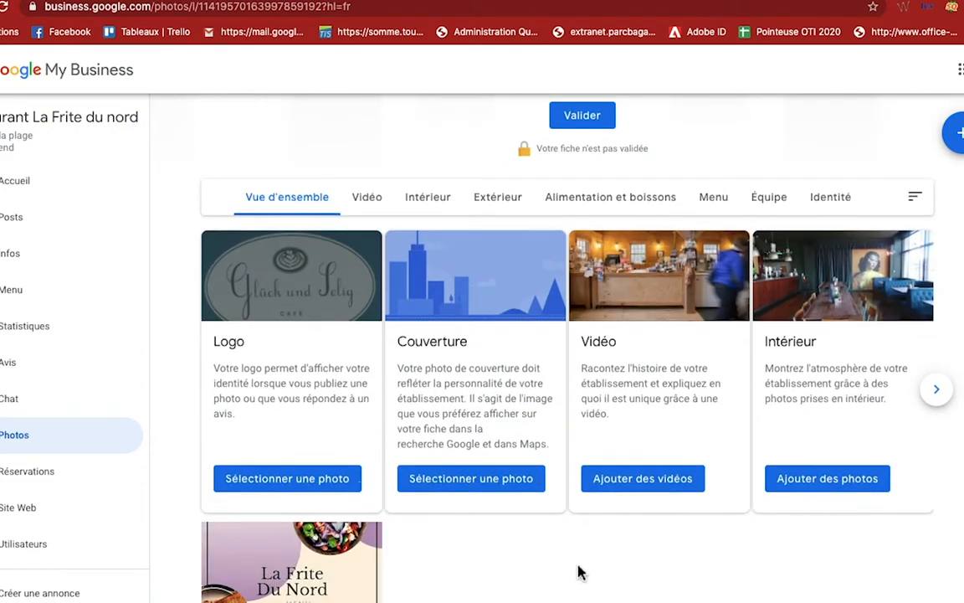
{"action": "left_click", "coordinate": [339, 481]}
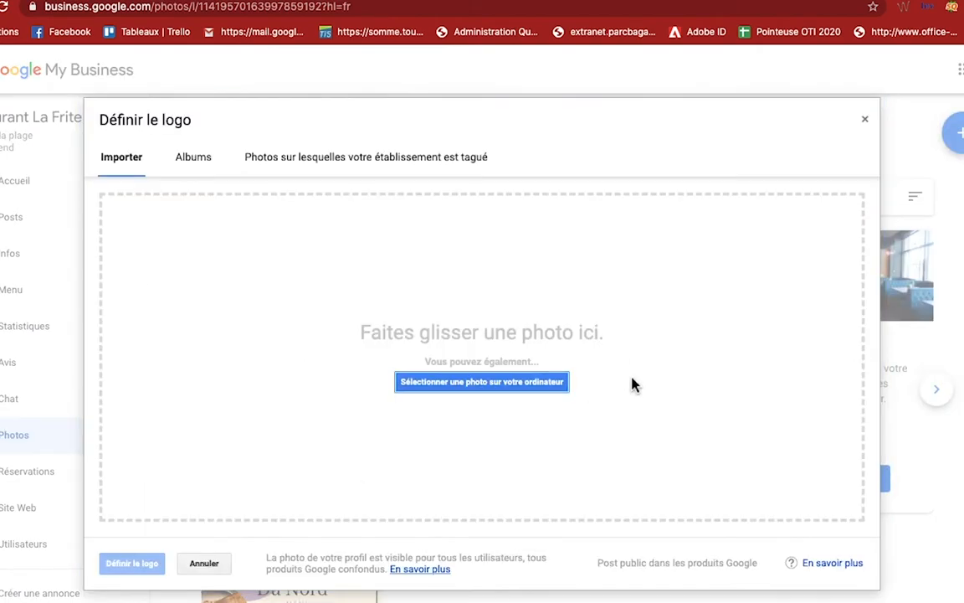
{"action": "left_click", "coordinate": [475, 381]}
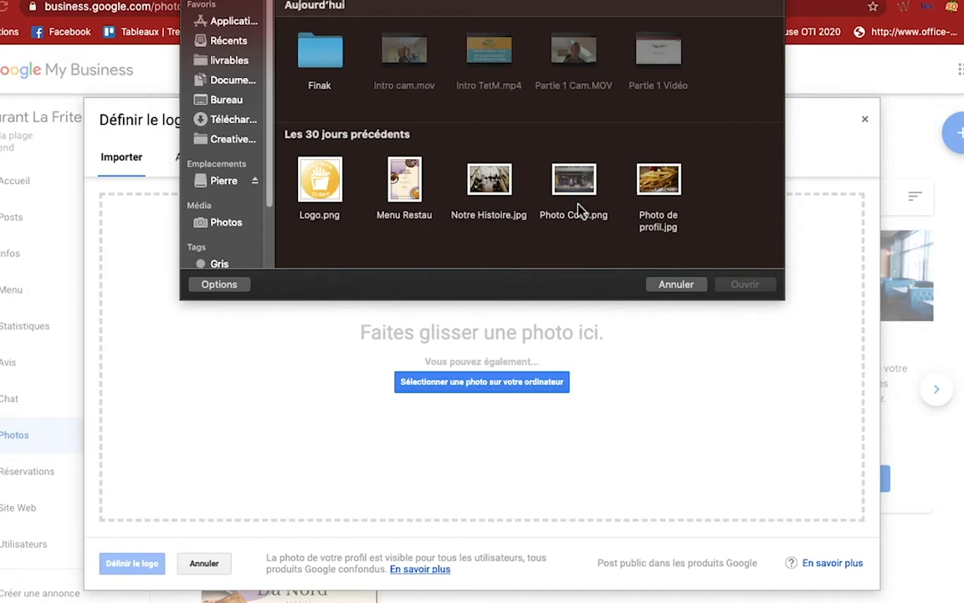
{"action": "left_click", "coordinate": [325, 191]}
{"action": "double_click", "coordinate": [327, 194]}
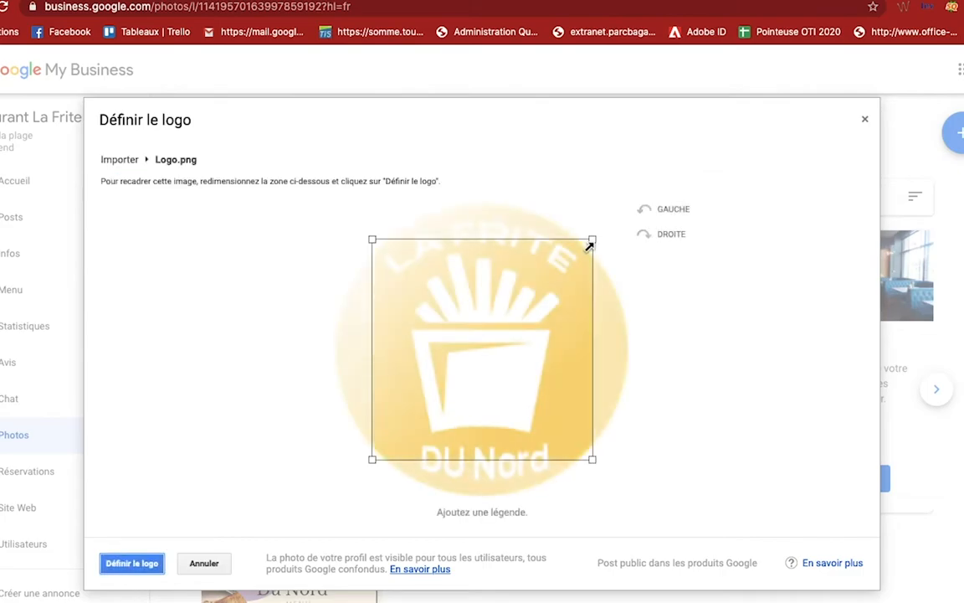
Enlarge the crop box around the whole round emblem and set it as the logo
{"action": "left_click_drag", "start_coordinate": [372, 241], "coordinate": [282, 201]}
{"action": "left_click_drag", "start_coordinate": [604, 461], "coordinate": [730, 574]}
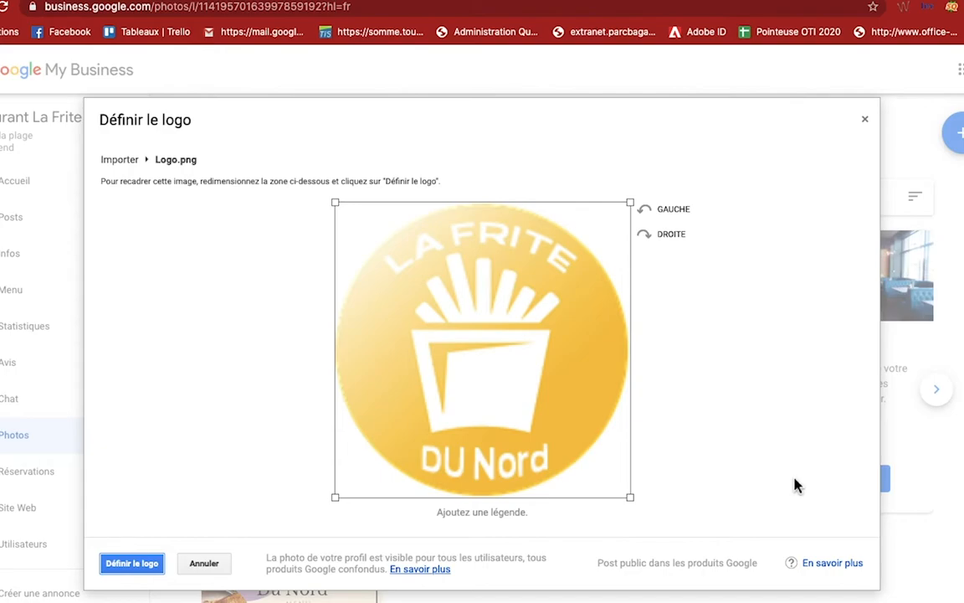
{"action": "left_click", "coordinate": [147, 562]}
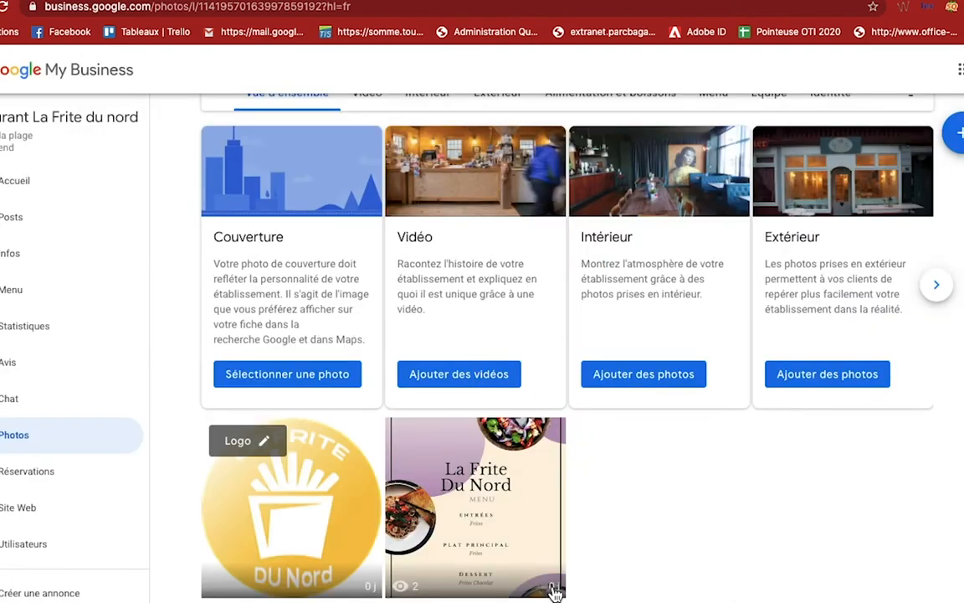
{"action": "scroll", "coordinate": [581, 481], "scroll_direction": "up", "scroll_amount": 2}
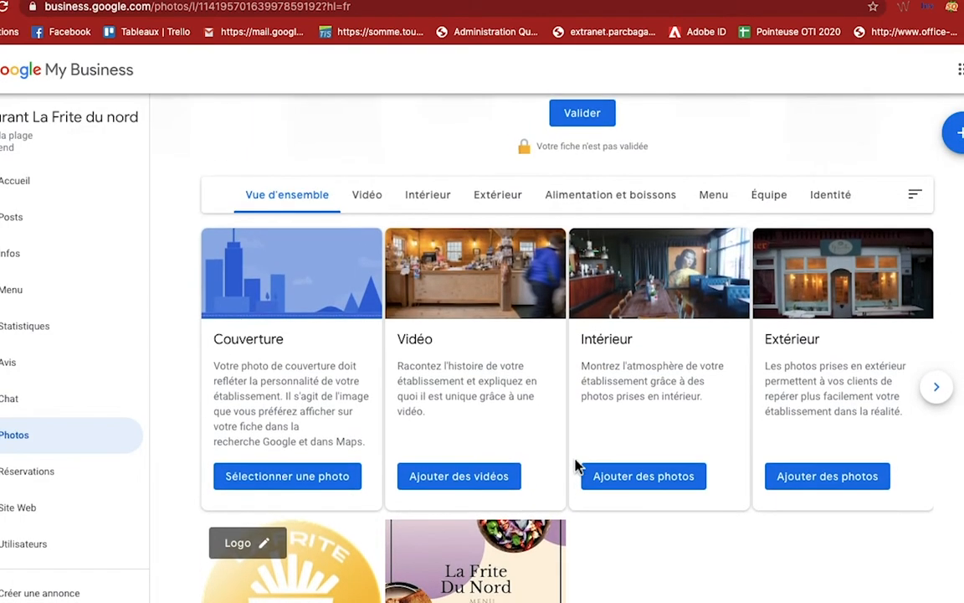
Upload Photo Couv.png from the computer as the Couverture photo
{"action": "left_click", "coordinate": [317, 477]}
{"action": "left_click", "coordinate": [492, 365]}
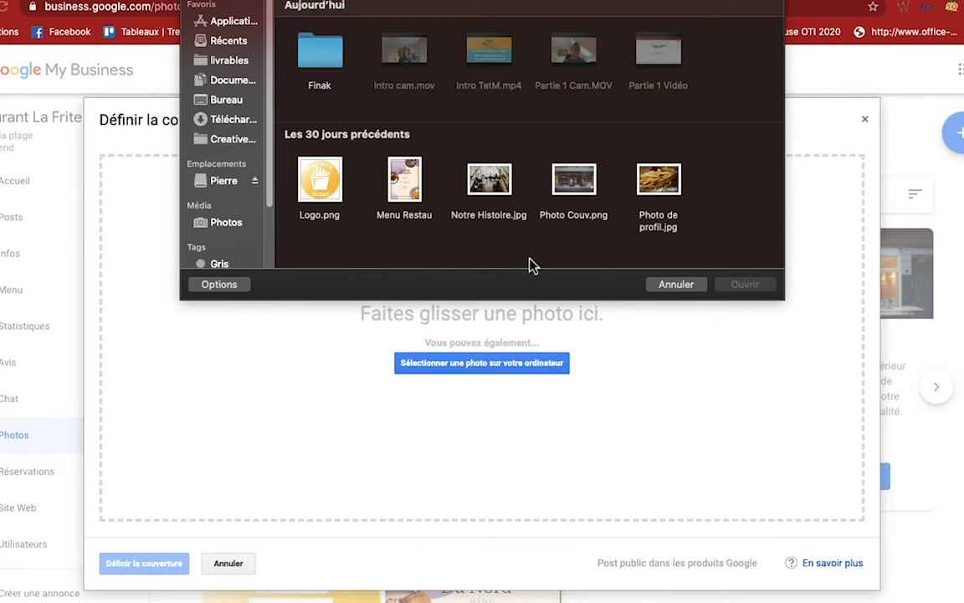
{"action": "double_click", "coordinate": [560, 185]}
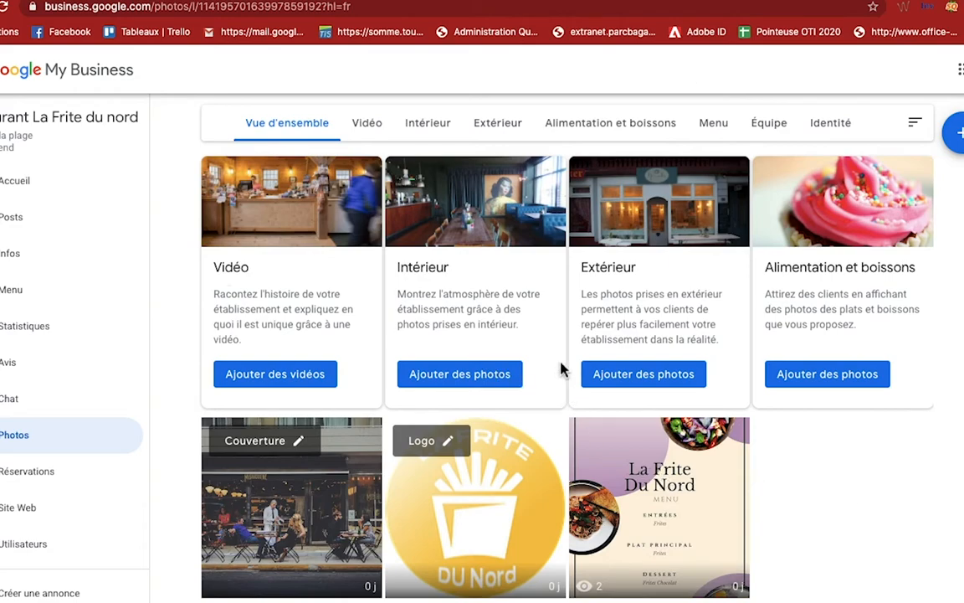
Upload Photo Couv.png as an Extérieur photo
{"action": "left_click", "coordinate": [643, 375]}
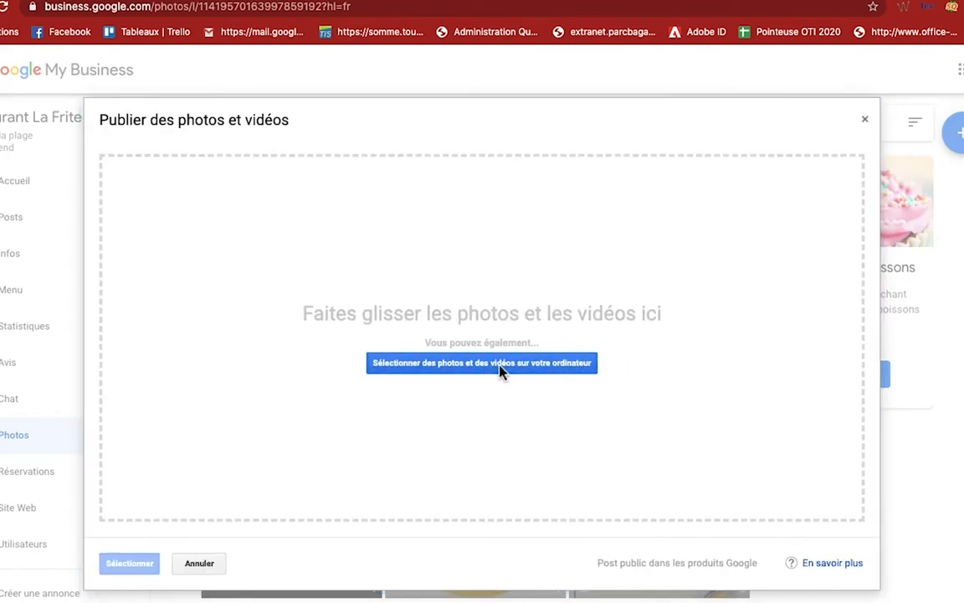
{"action": "left_click", "coordinate": [401, 284]}
{"action": "left_click", "coordinate": [591, 186]}
{"action": "double_click", "coordinate": [590, 185]}
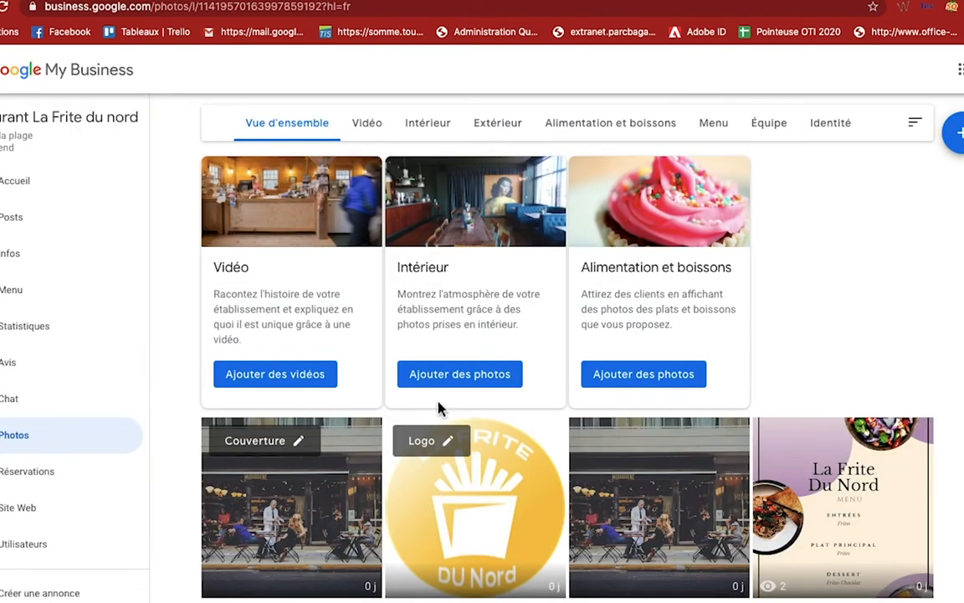
Upload Notre Histoire.jpg as an Intérieur photo
{"action": "left_click", "coordinate": [441, 384]}
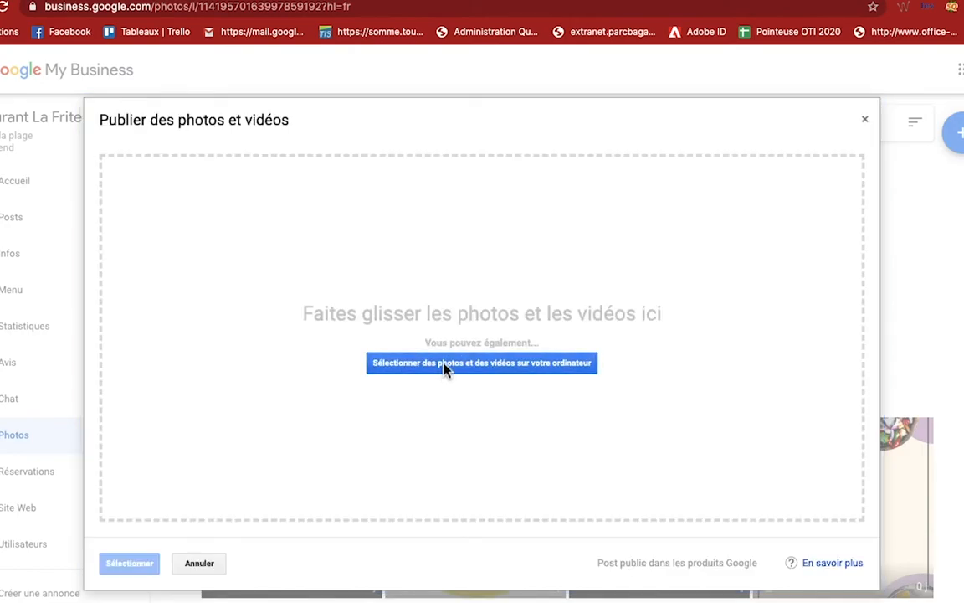
{"action": "left_click", "coordinate": [443, 362]}
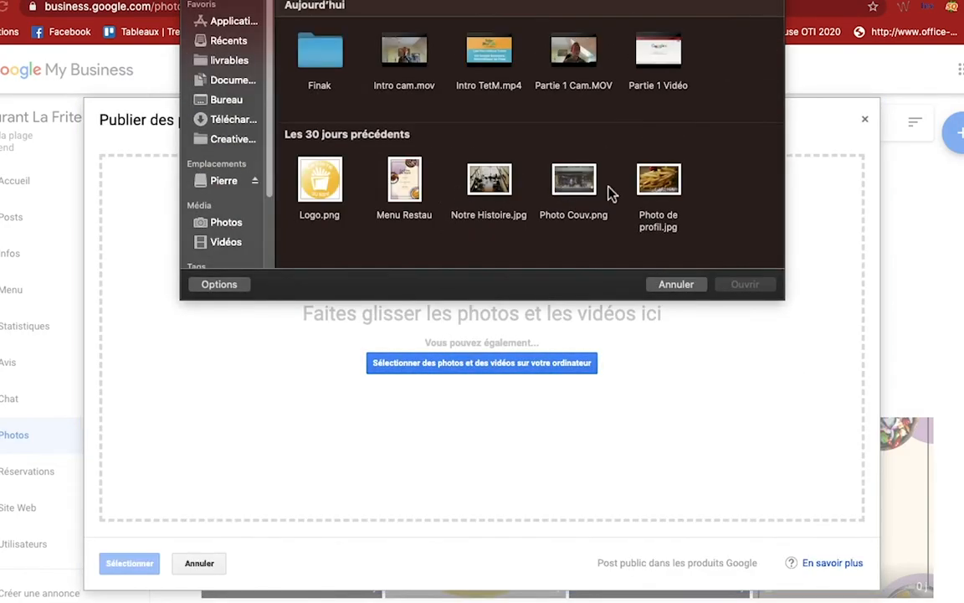
{"action": "left_click", "coordinate": [508, 175]}
{"action": "double_click", "coordinate": [509, 175]}
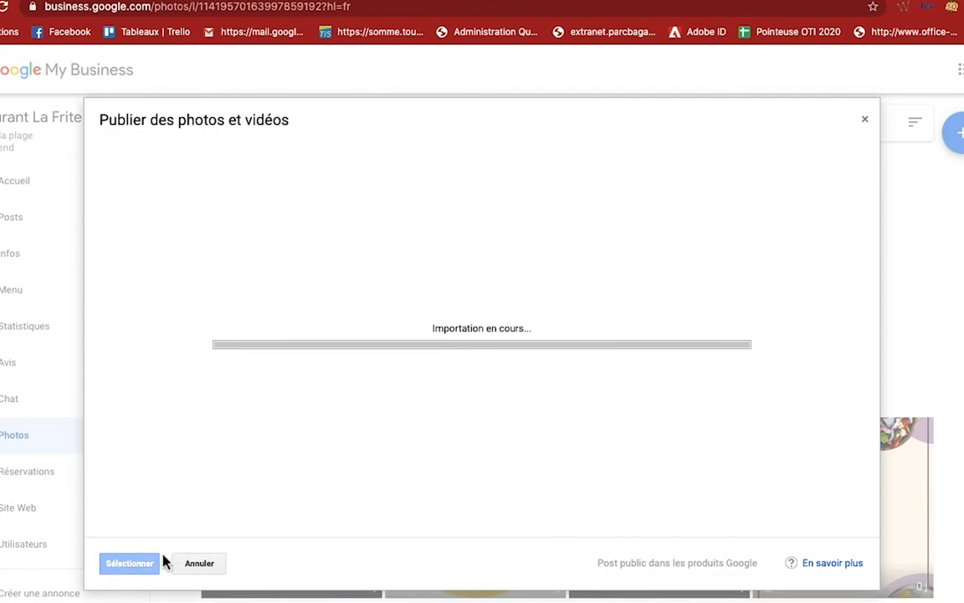
Upload Photo de profil.jpg as an Alimentation et boissons photo
{"action": "scroll", "coordinate": [621, 421], "scroll_direction": "up", "scroll_amount": 6}
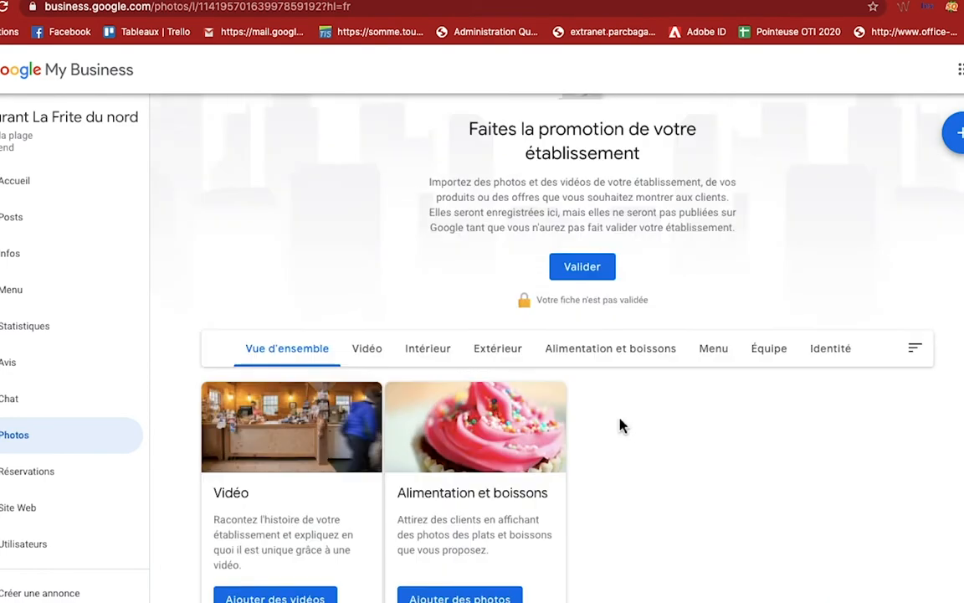
{"action": "scroll", "coordinate": [624, 427], "scroll_direction": "down", "scroll_amount": 3}
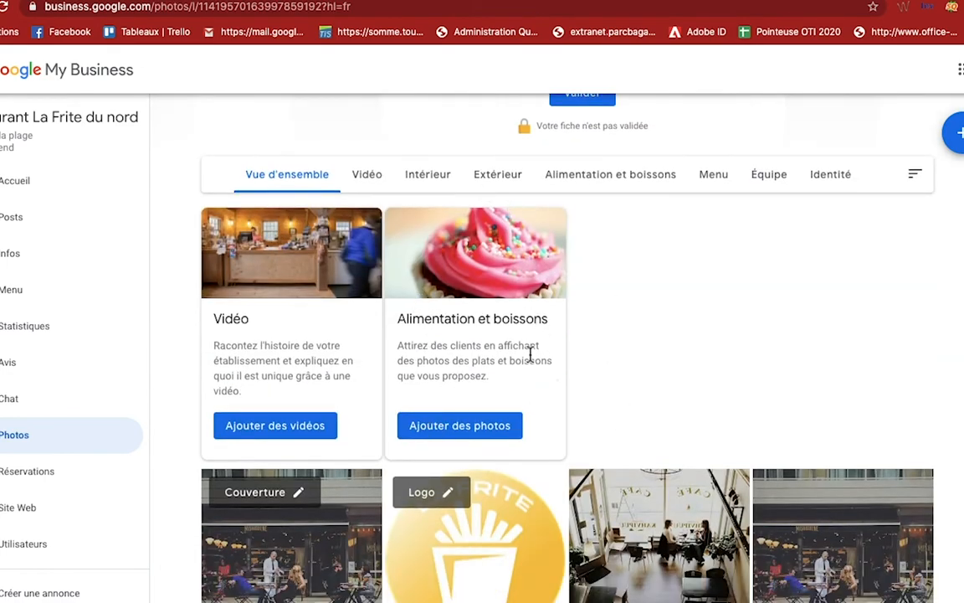
{"action": "left_click", "coordinate": [478, 431]}
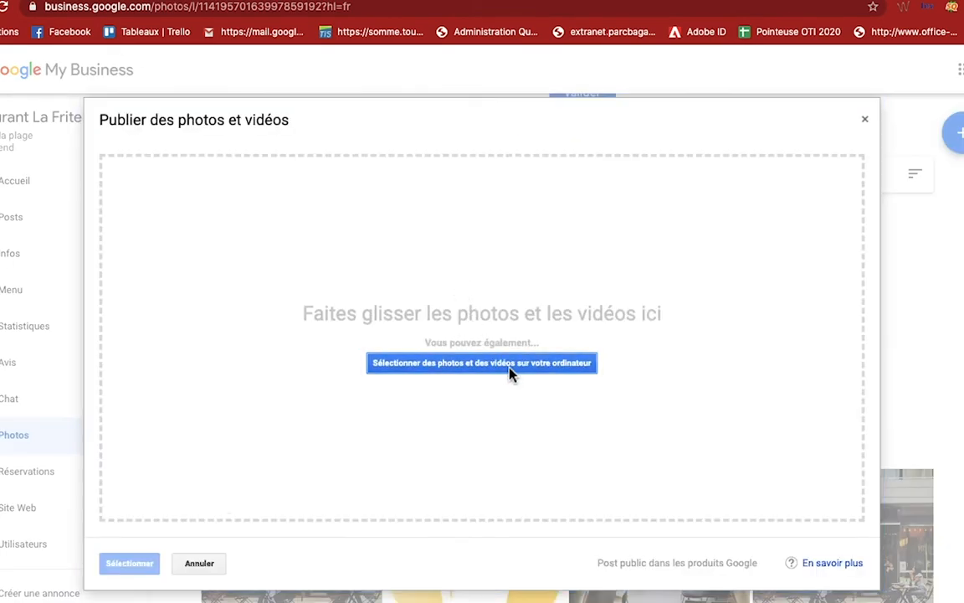
{"action": "left_click", "coordinate": [513, 378]}
{"action": "left_click", "coordinate": [647, 199]}
{"action": "double_click", "coordinate": [647, 200]}
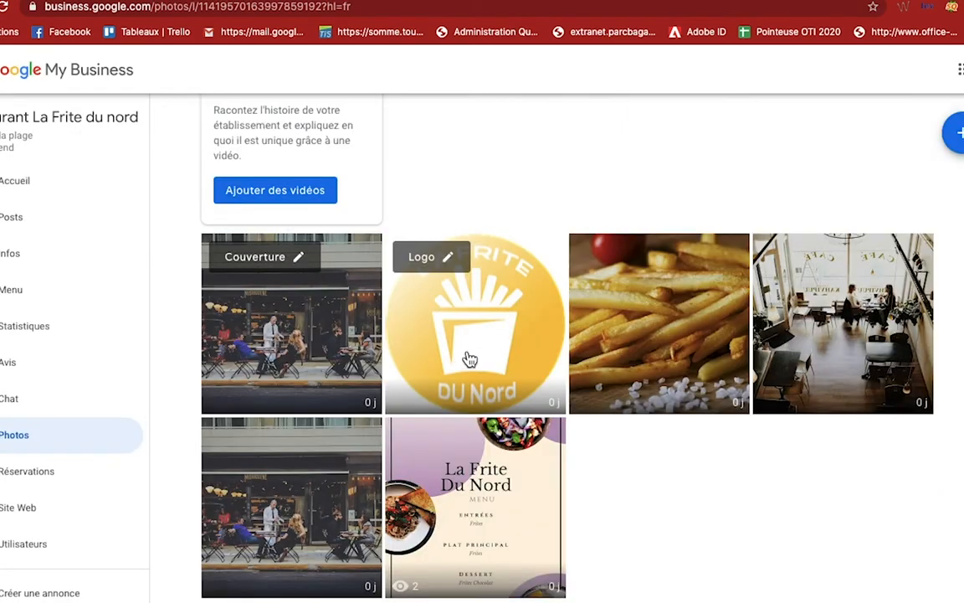
{"action": "scroll", "coordinate": [455, 284], "scroll_direction": "up", "scroll_amount": 4}
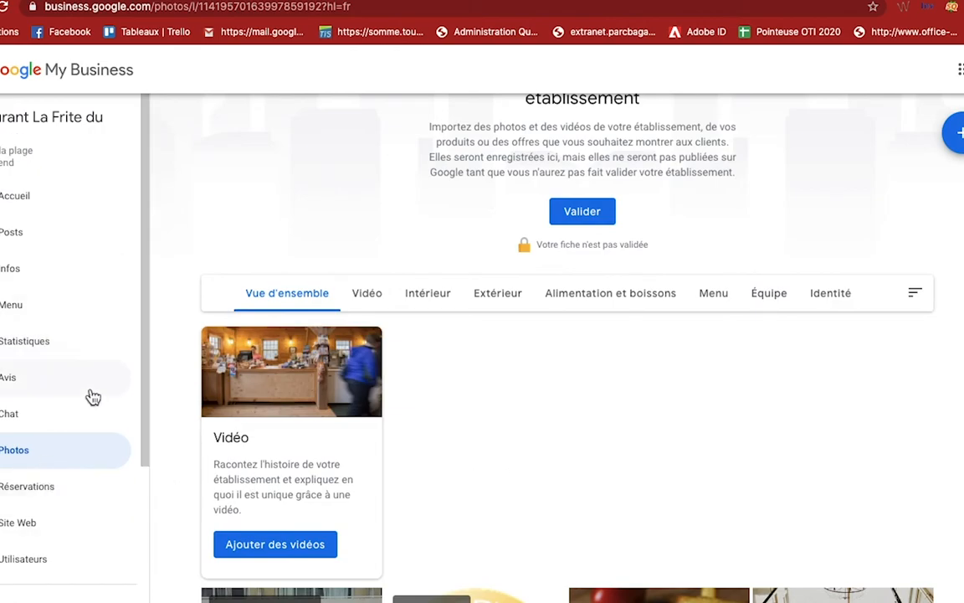
Return to Accueil and scroll to the Complétez votre fiche card showing 50 %
{"action": "left_click", "coordinate": [44, 199]}
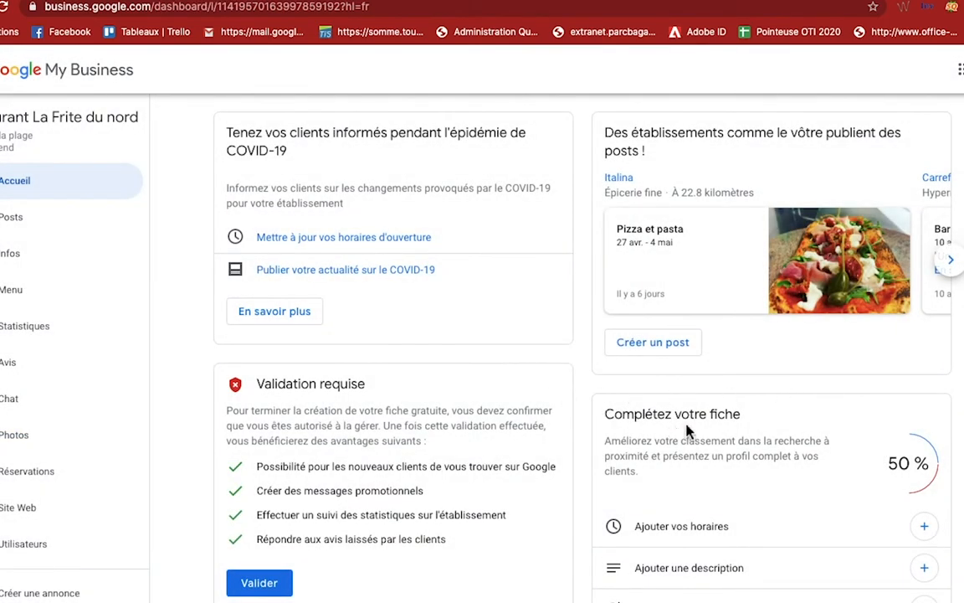
{"action": "scroll", "coordinate": [728, 413], "scroll_direction": "down", "scroll_amount": 2}
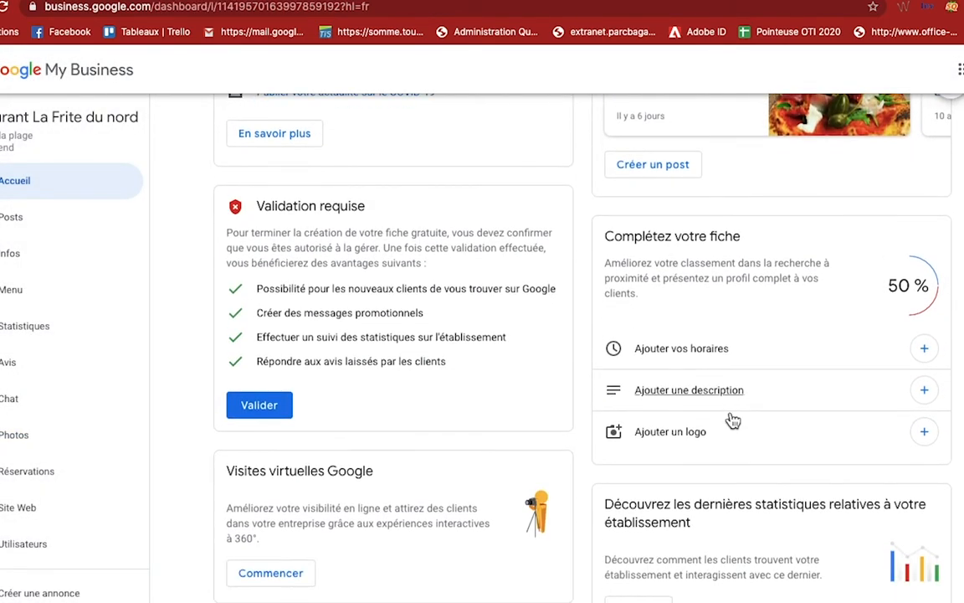
{"action": "scroll", "coordinate": [730, 420], "scroll_direction": "down", "scroll_amount": 4}
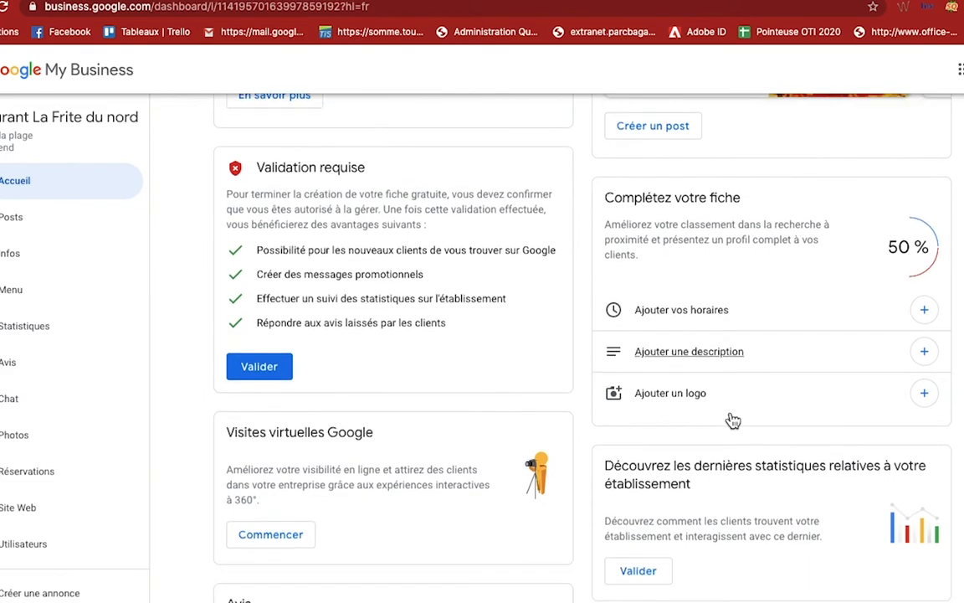